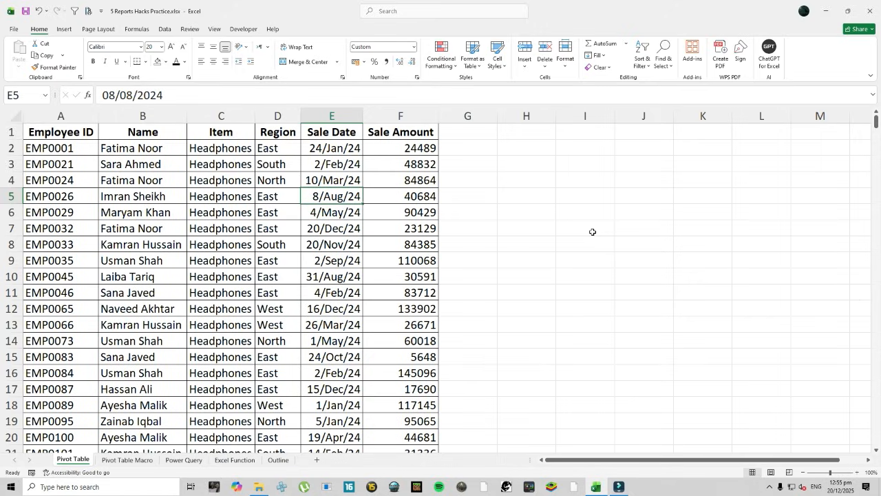
Convert the sales data range A1:F501 into a table with headers
click(130, 194)
click(65, 129)
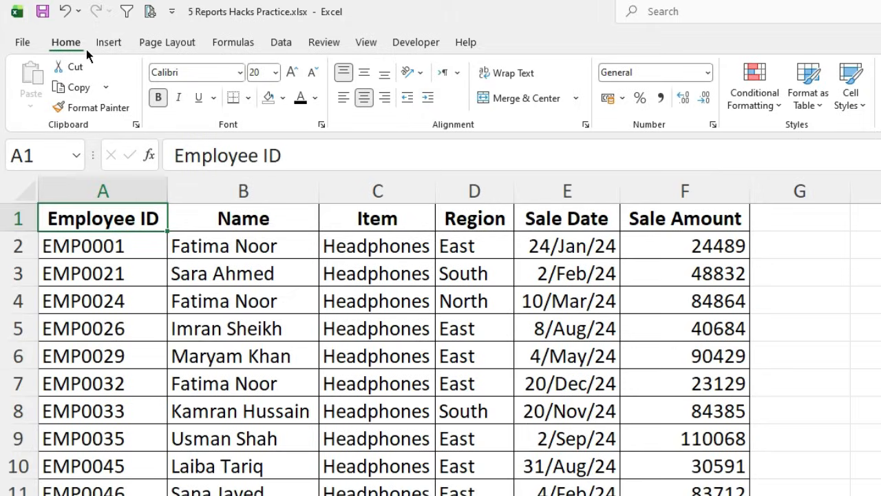
click(59, 29)
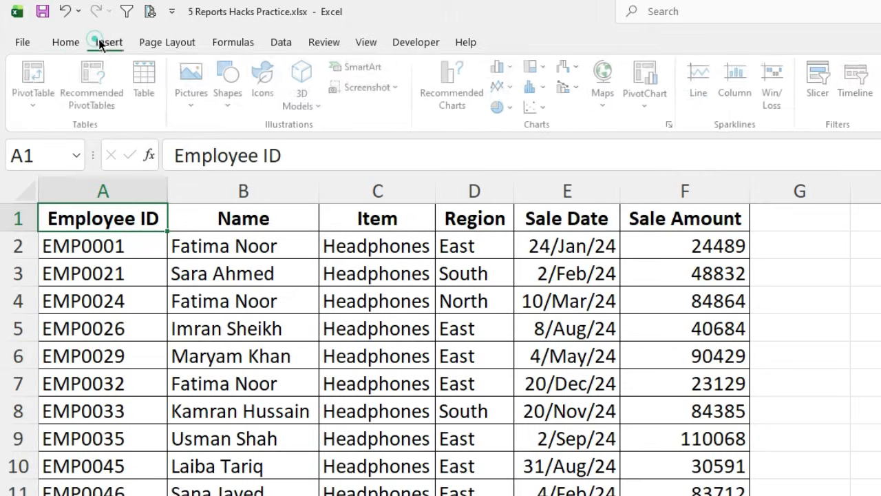
click(152, 81)
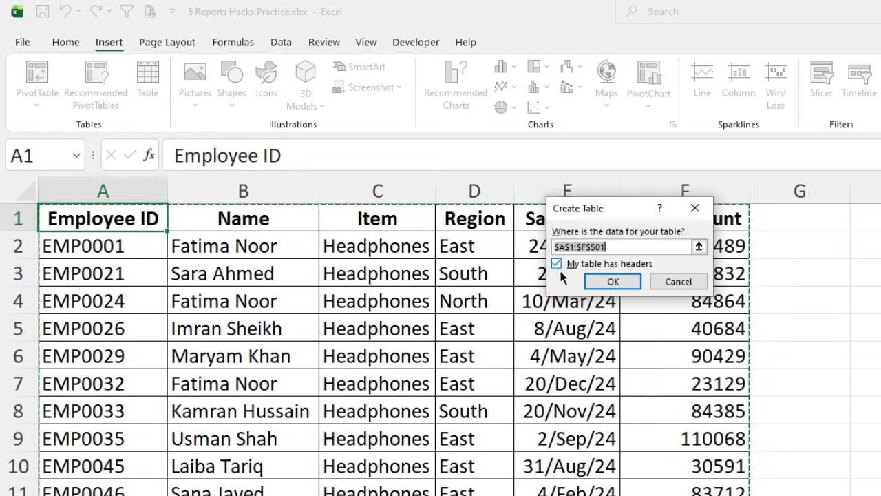
click(615, 282)
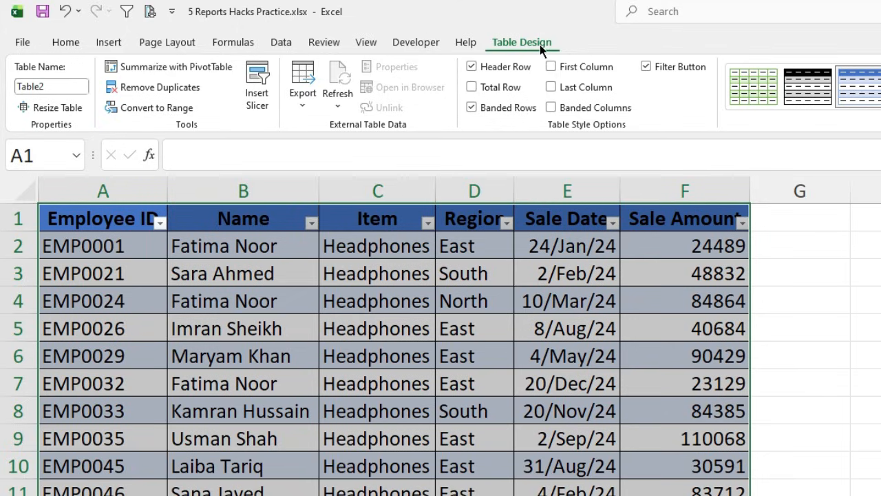
Rename the new sales table as Pivot
click(52, 86)
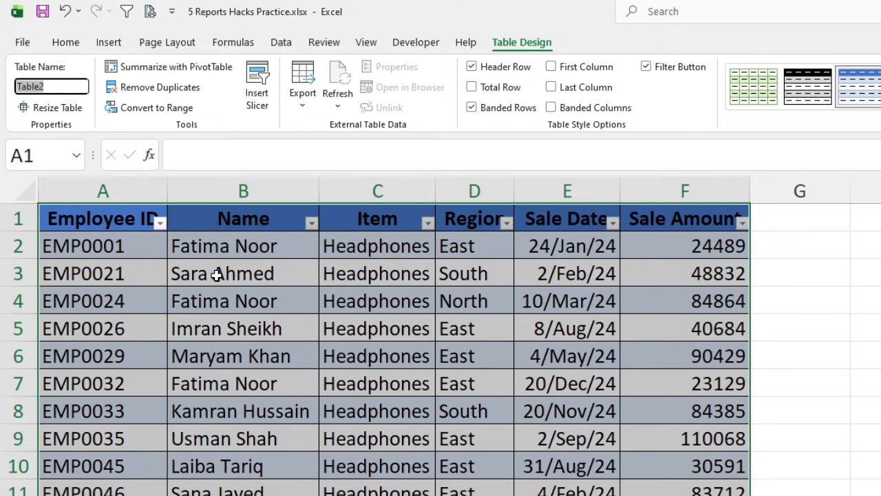
text(pl)
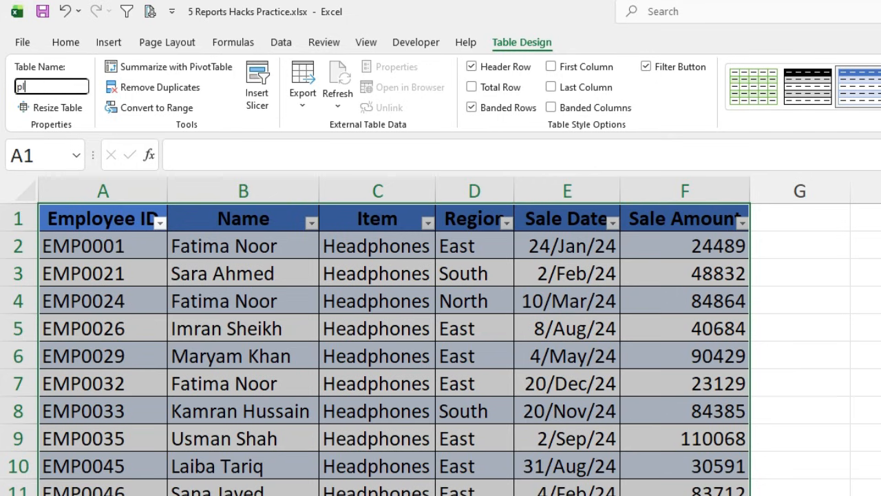
text(vot)
click(379, 273)
click(358, 210)
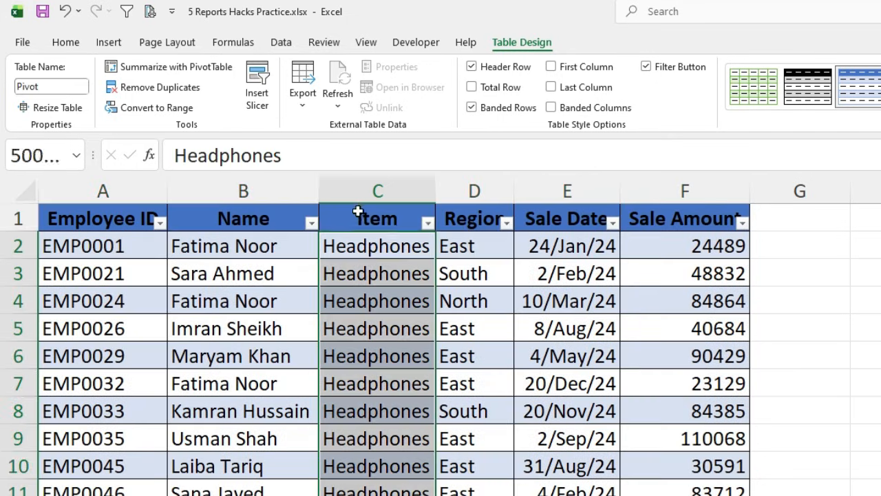
Insert a PivotTable based on the Pivot table, placed in the existing worksheet at cell H1
click(366, 245)
click(366, 216)
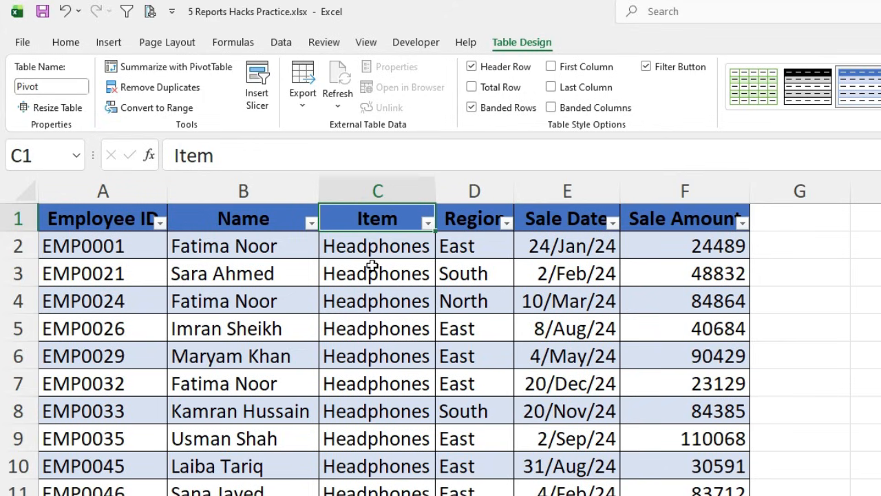
click(114, 44)
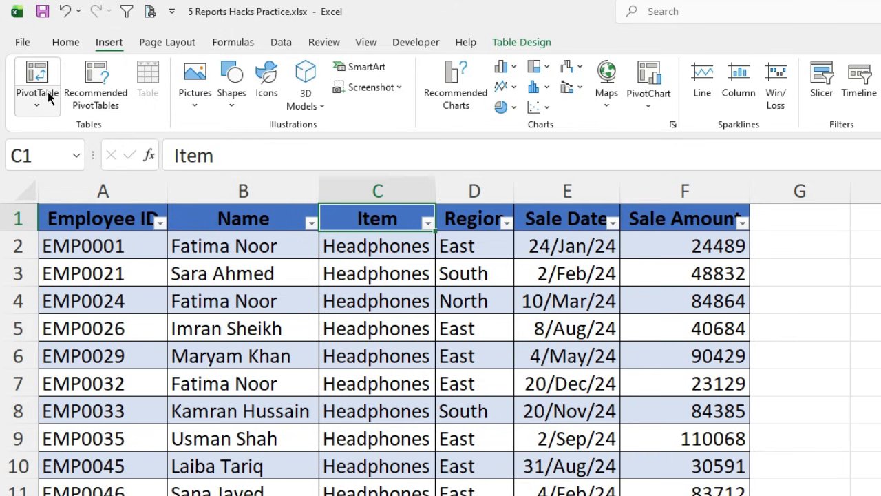
click(38, 70)
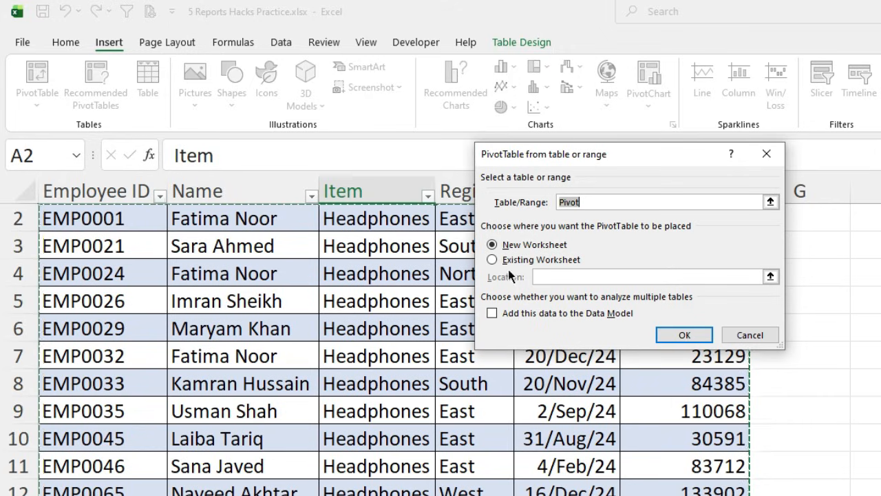
click(493, 260)
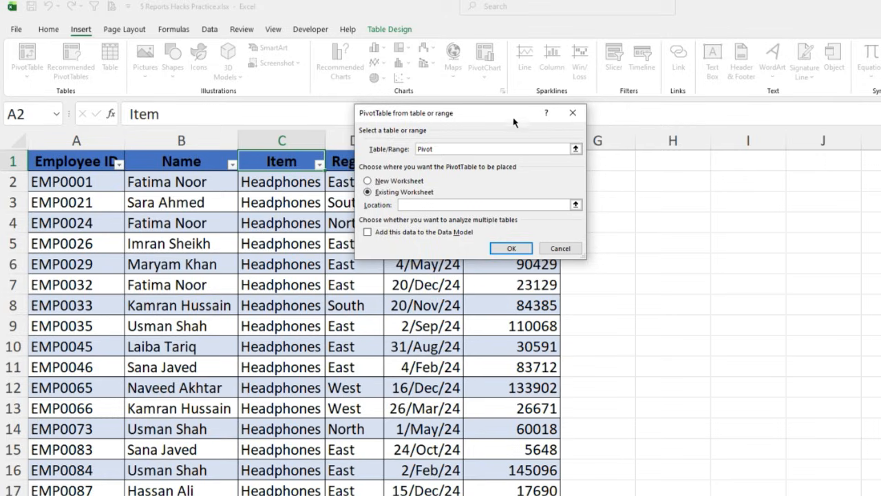
drag(512, 115, 336, 114)
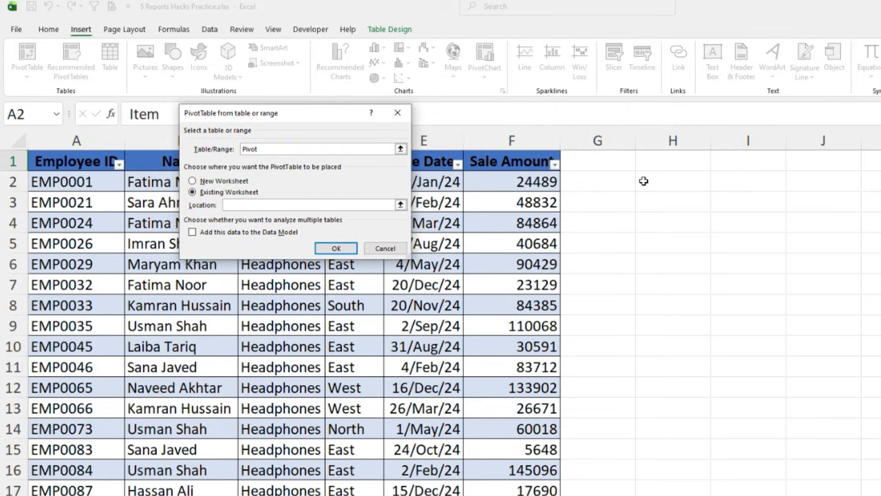
click(660, 165)
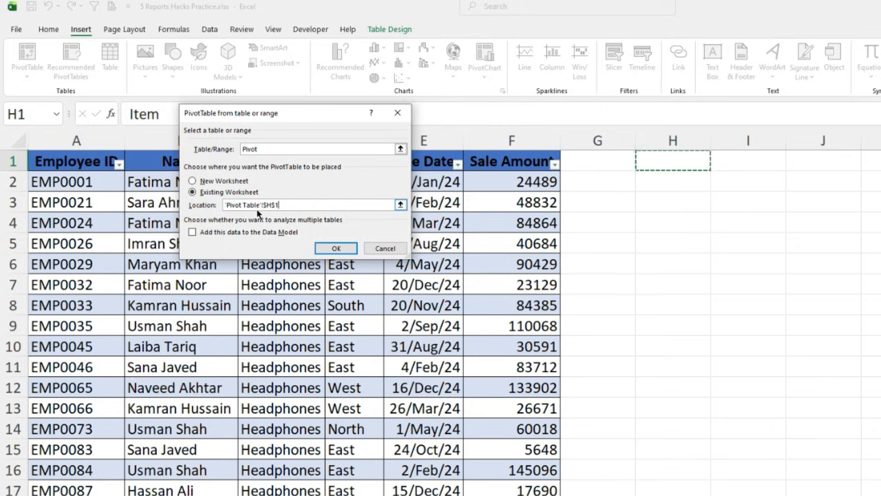
click(336, 248)
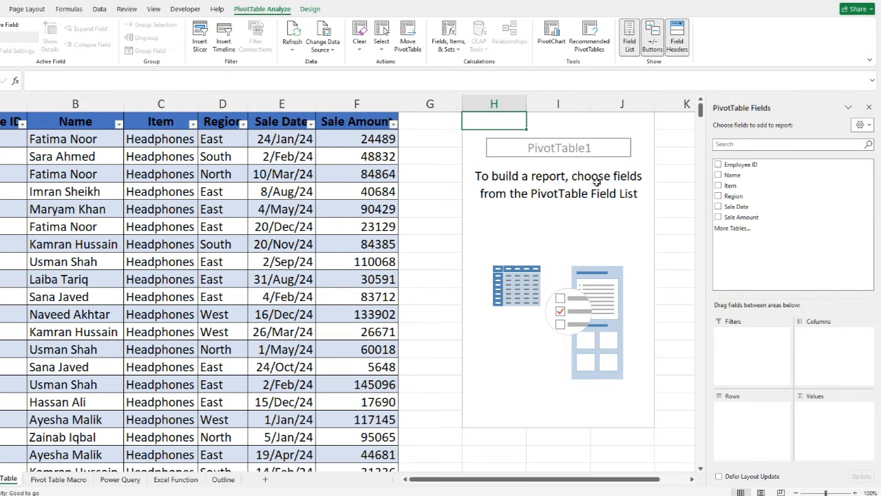
Add Item to the PivotTable rows and Sale Amount to the values, summarized by Sum
click(719, 185)
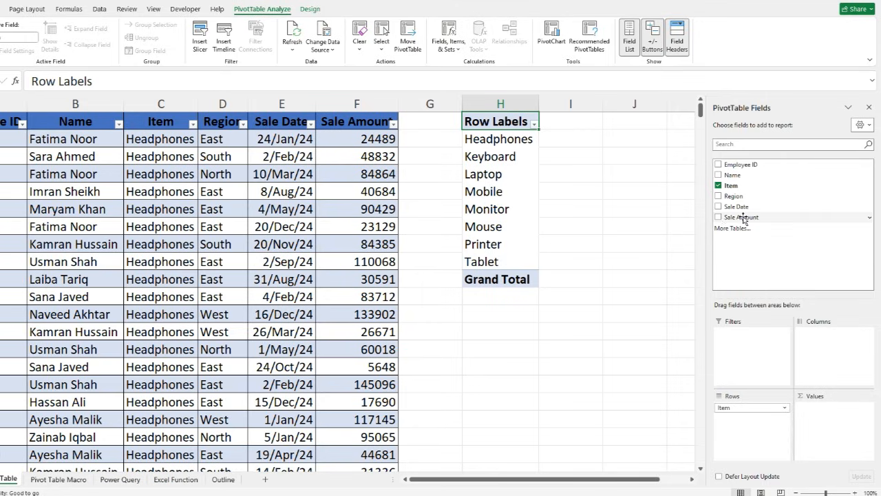
drag(719, 219, 829, 432)
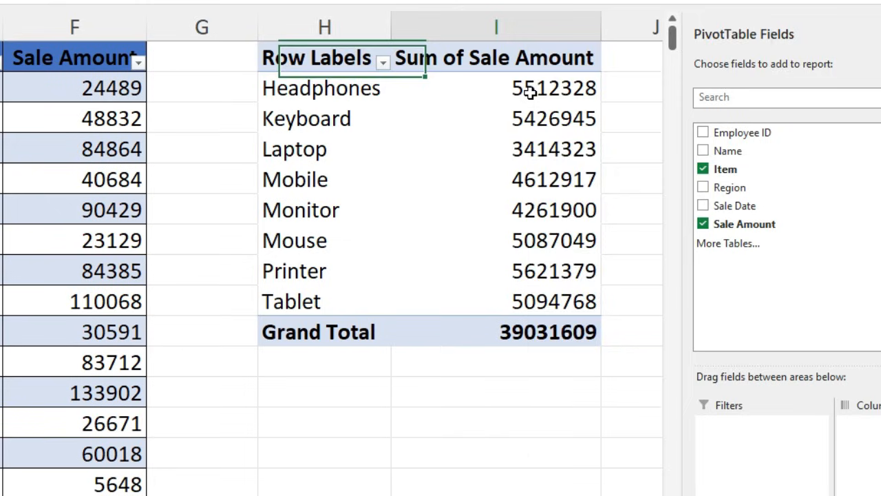
right_click(674, 139)
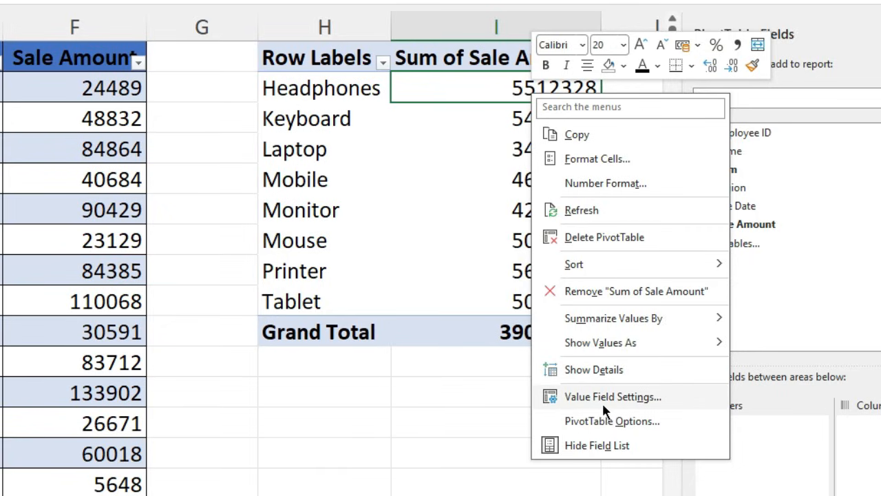
click(628, 408)
drag(597, 262, 230, 120)
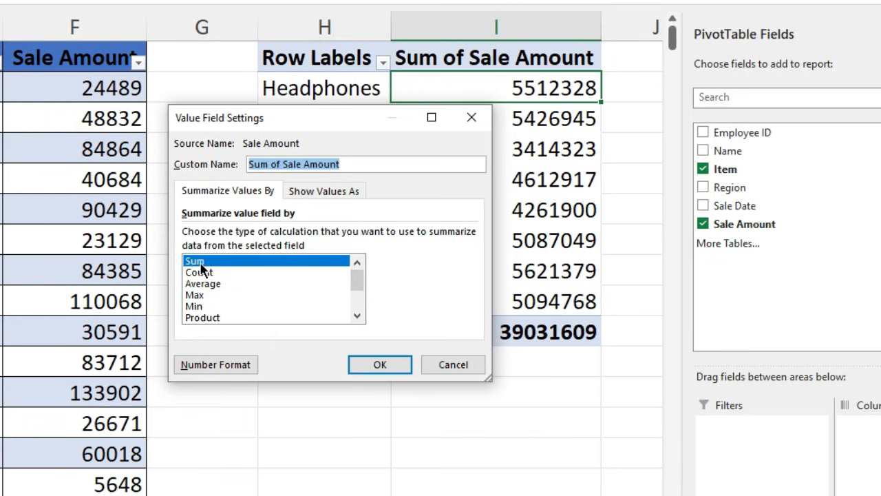
drag(345, 114, 205, 52)
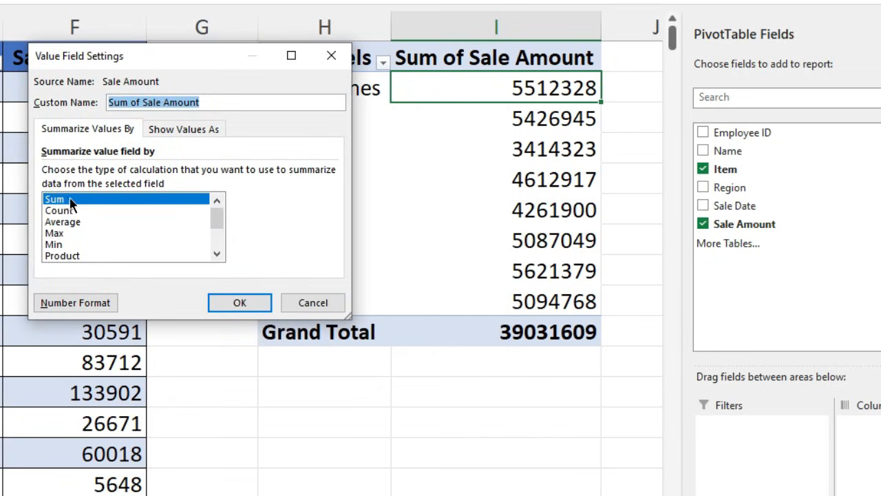
click(228, 305)
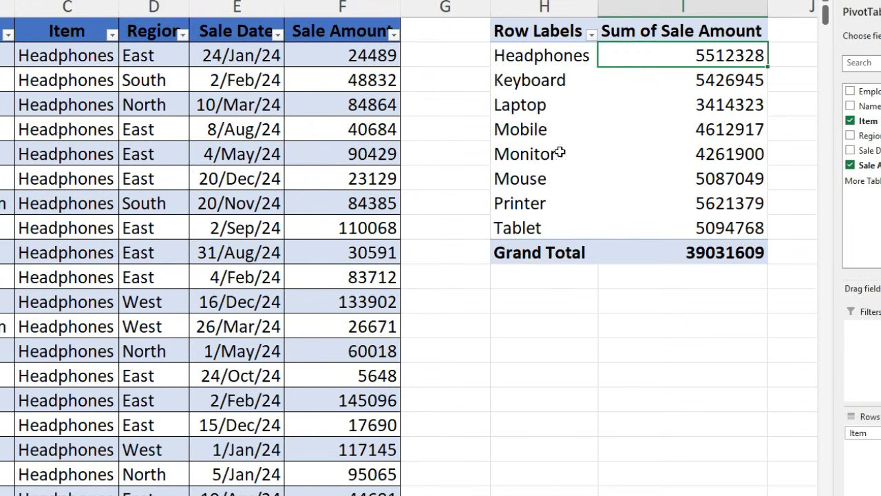
Fill the last sales record down into row 502 and change the new row's Item to Glass
click(1, 326)
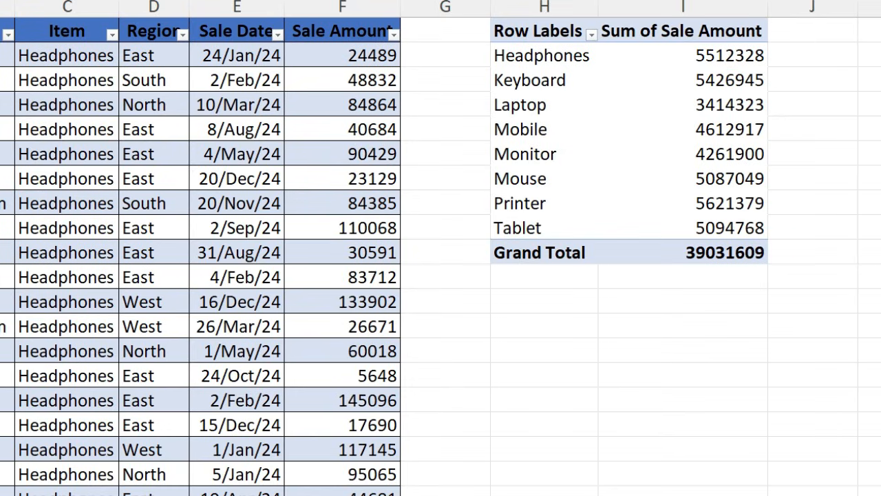
key(ctrl+Down)
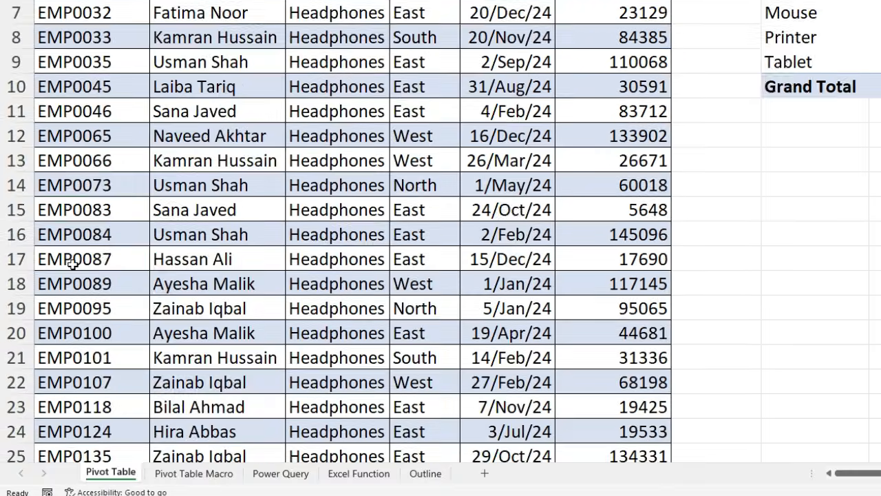
scroll(85, 287, down, 3)
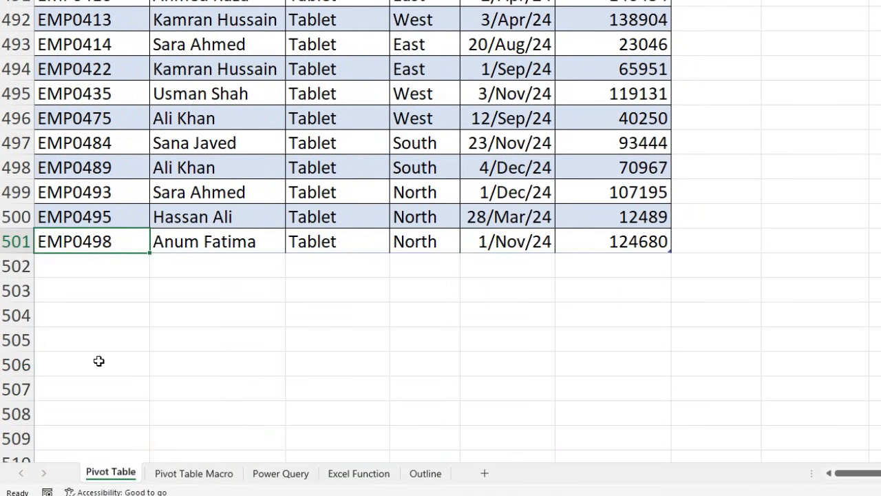
drag(58, 264, 601, 258)
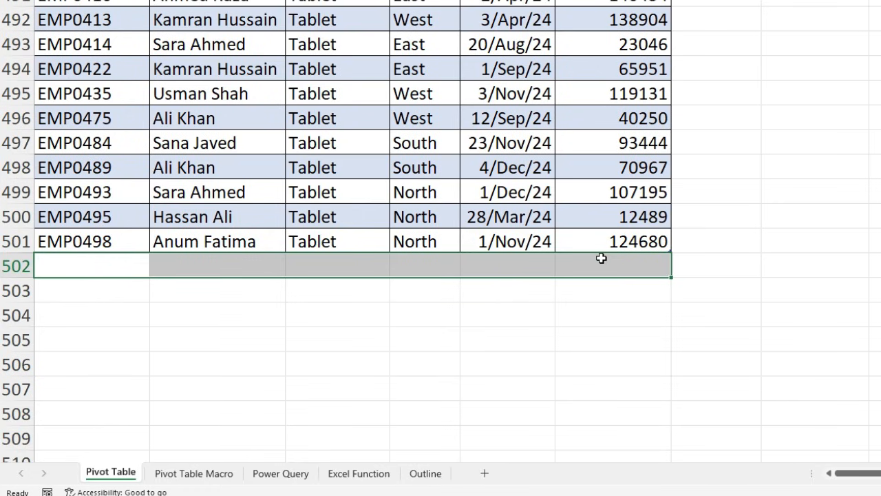
key(ctrl+d)
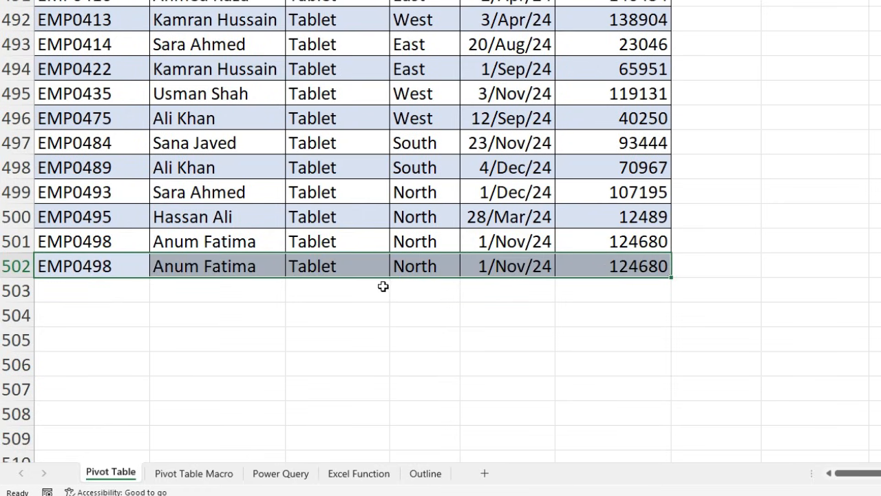
click(360, 261)
text(G)
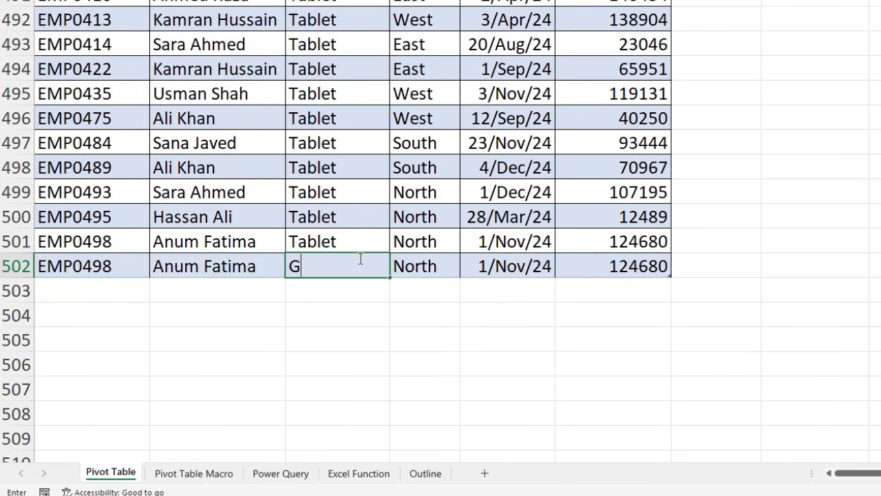
text(lass)
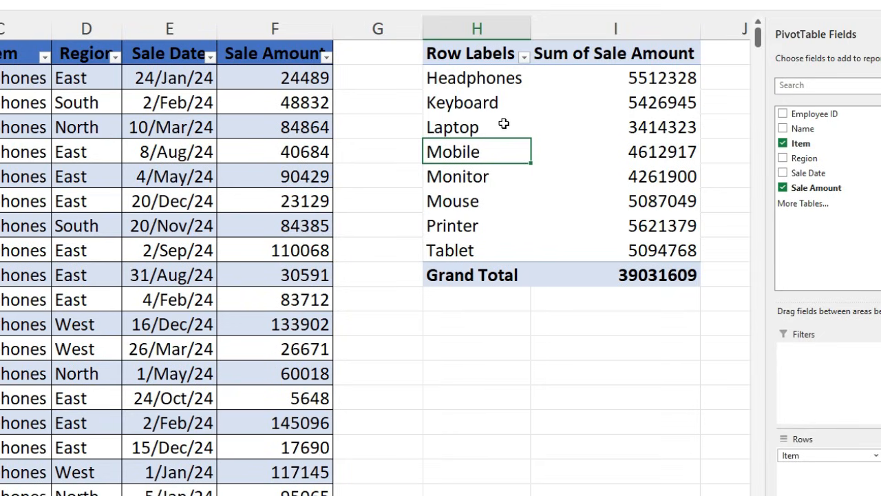
Refresh the PivotTable to pick up the added Glass record
right_click(490, 155)
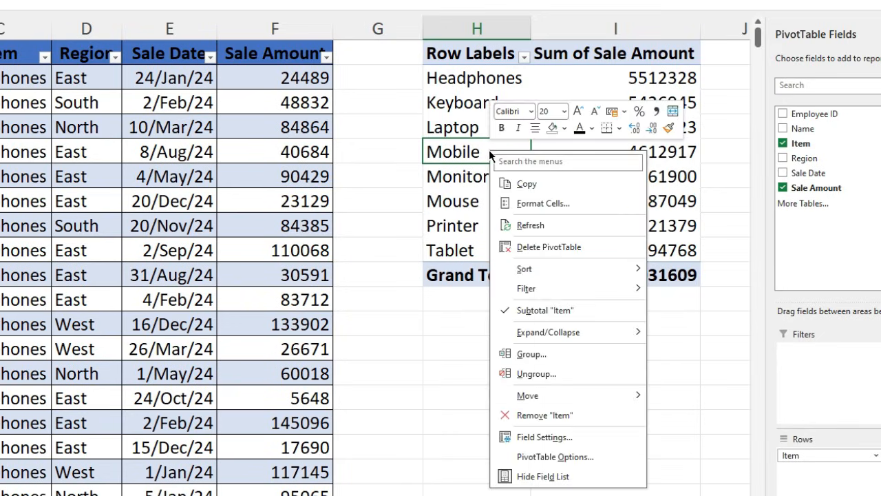
click(547, 229)
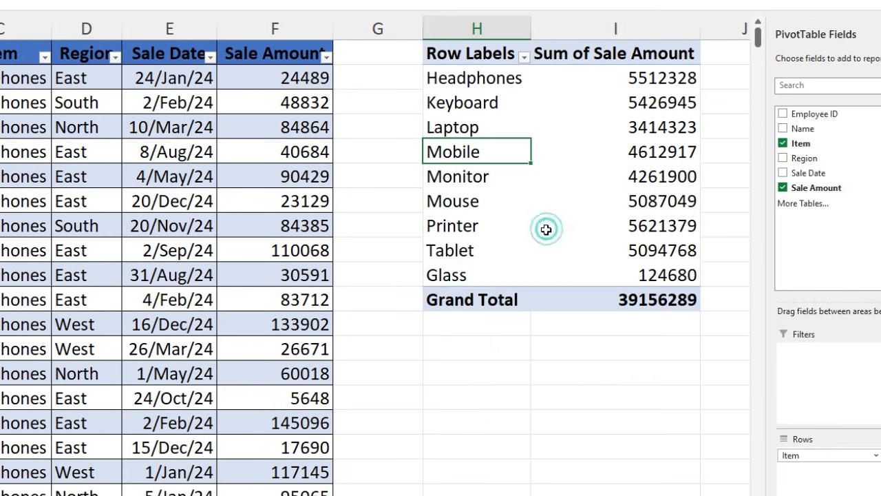
click(449, 278)
drag(533, 280, 639, 280)
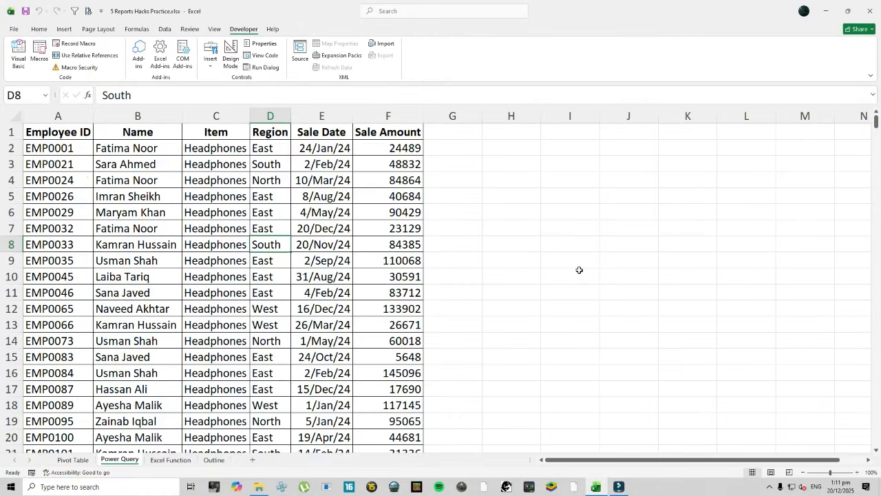
Convert the Power Query sheet's data range A1:F501 into a table with headers and load it into the Power Query Editor
click(144, 129)
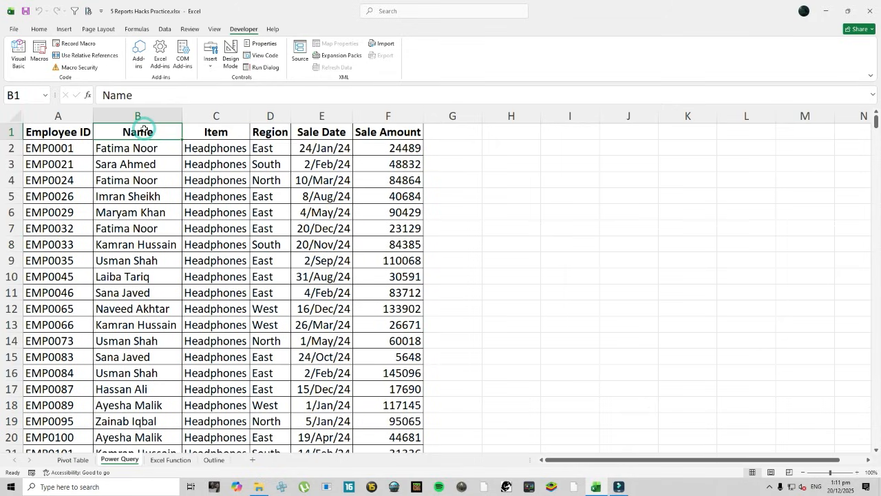
key(ctrl+t)
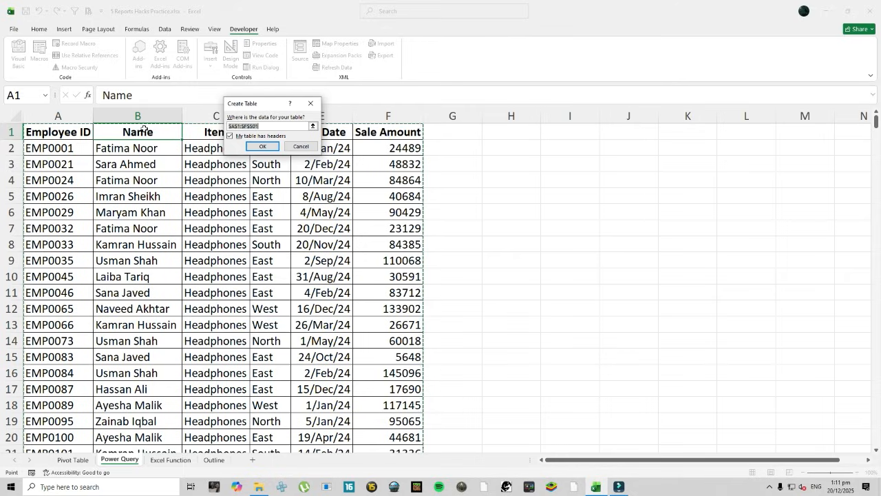
click(263, 146)
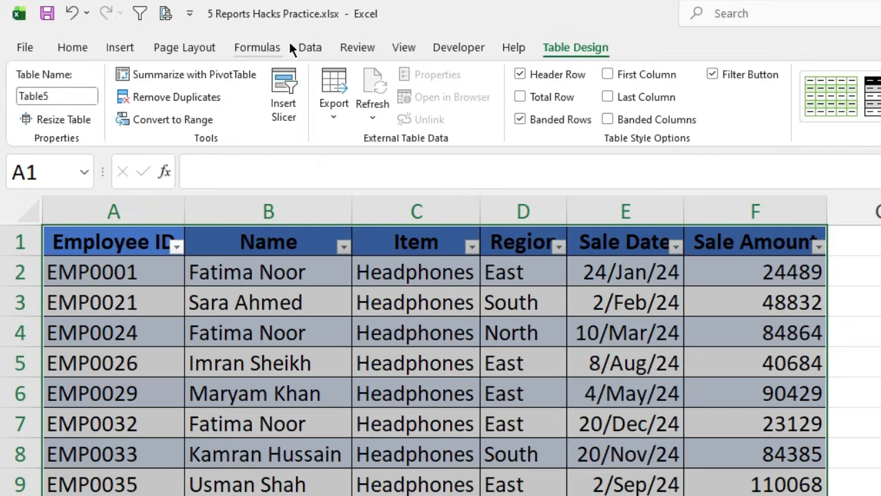
click(166, 29)
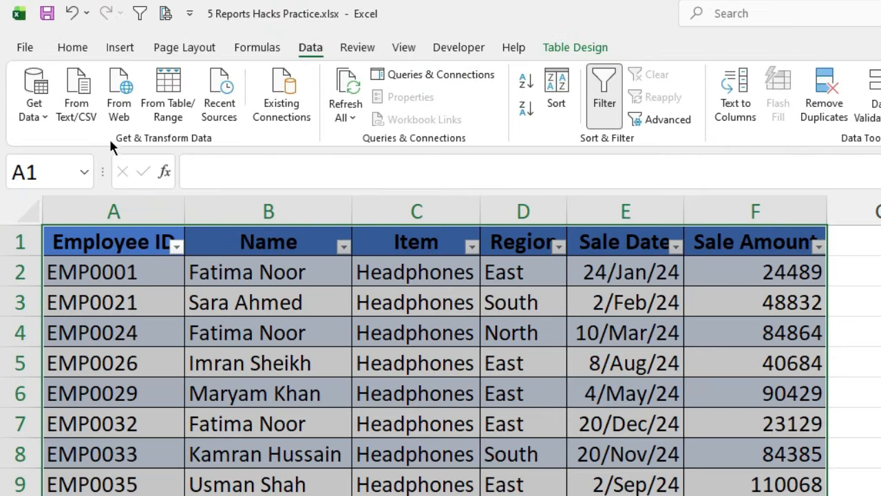
click(169, 83)
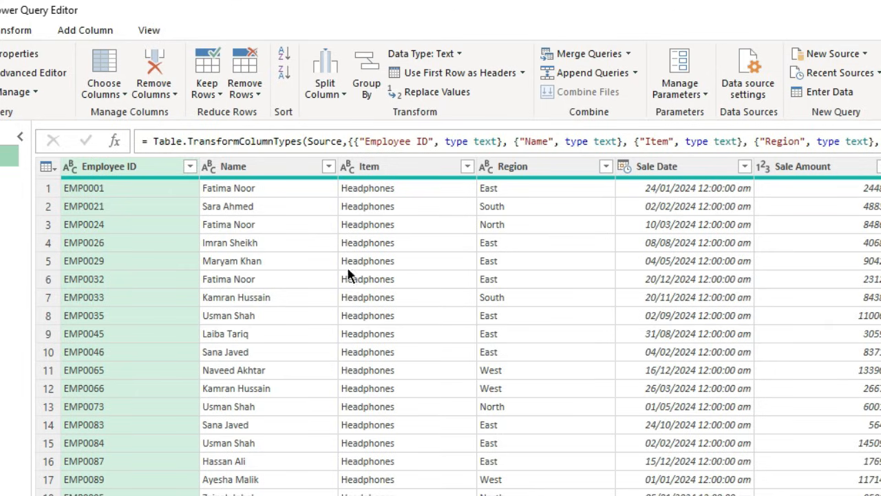
Start a basic Group By on the query with Item as the grouping column
click(391, 171)
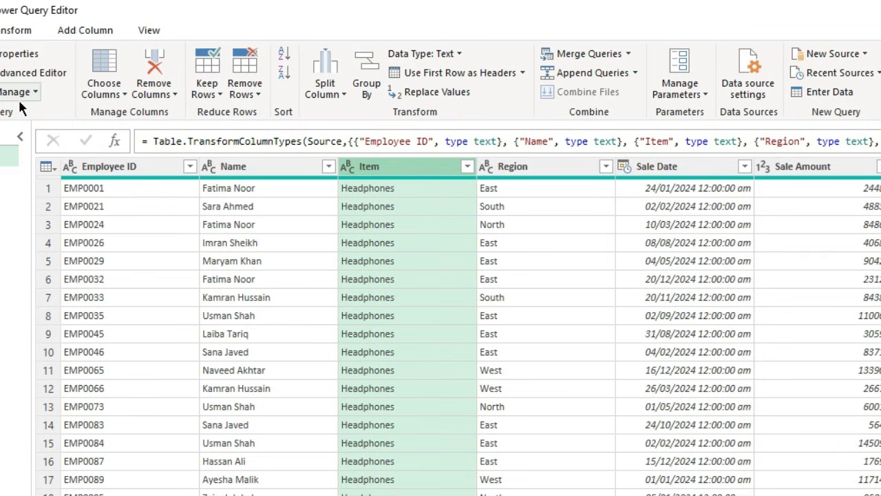
click(364, 72)
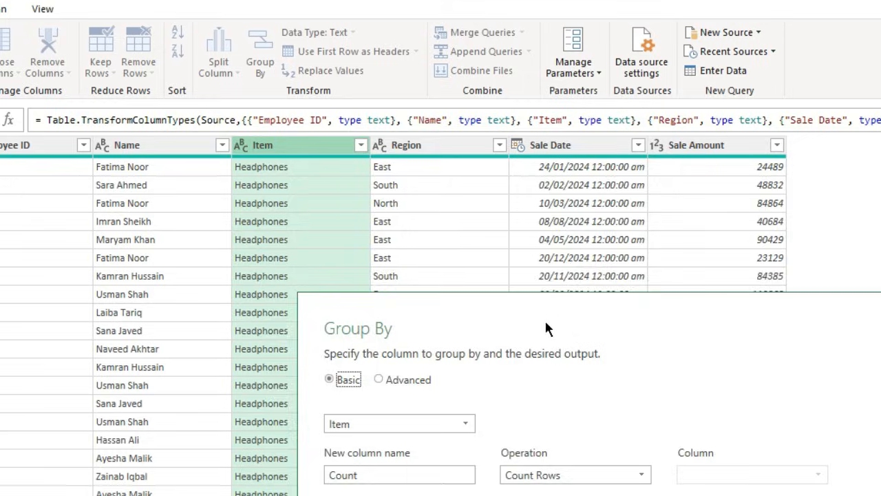
drag(544, 315, 431, 123)
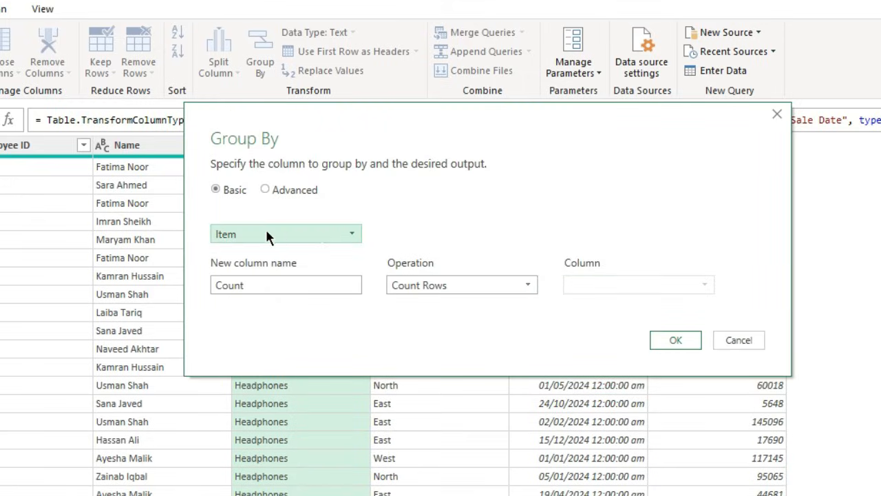
mouse_move(365, 120)
mouse_down()
mouse_move(547, 137)
mouse_move(364, 126)
mouse_up()
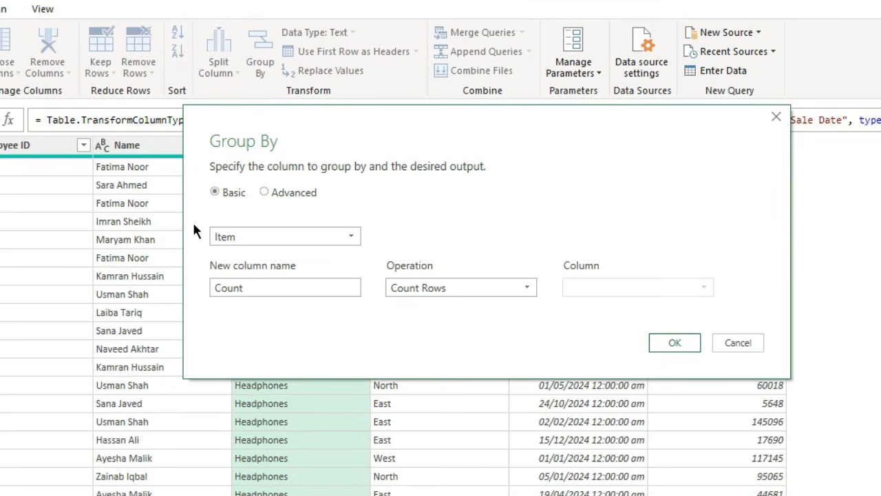
click(349, 237)
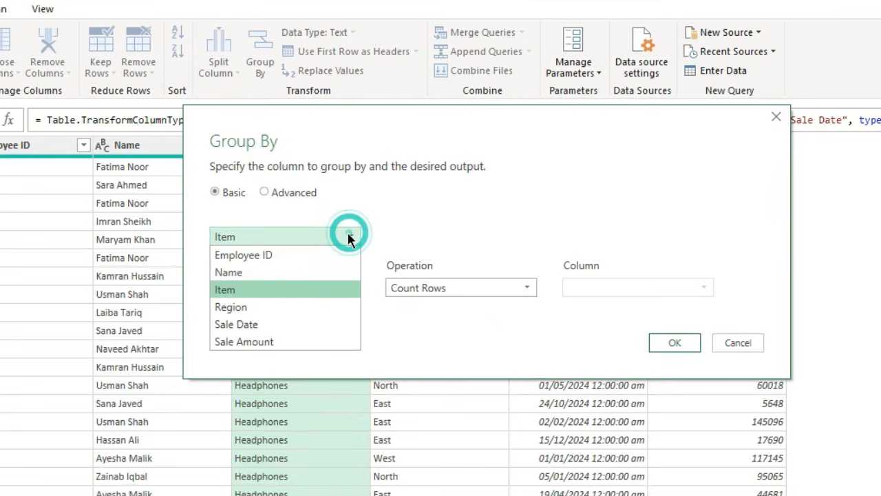
click(232, 292)
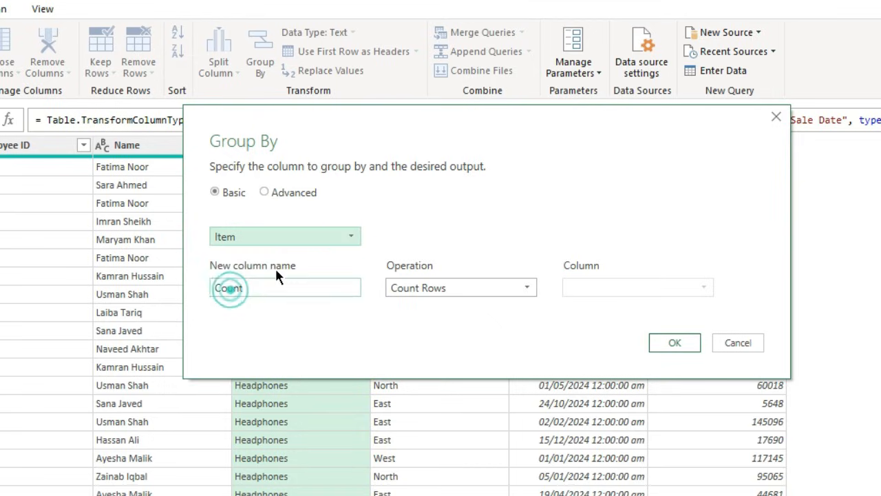
Aggregate the grouped items into a new column named Sum, using the Sum operation on Sale Amount, and apply the grouping
click(527, 288)
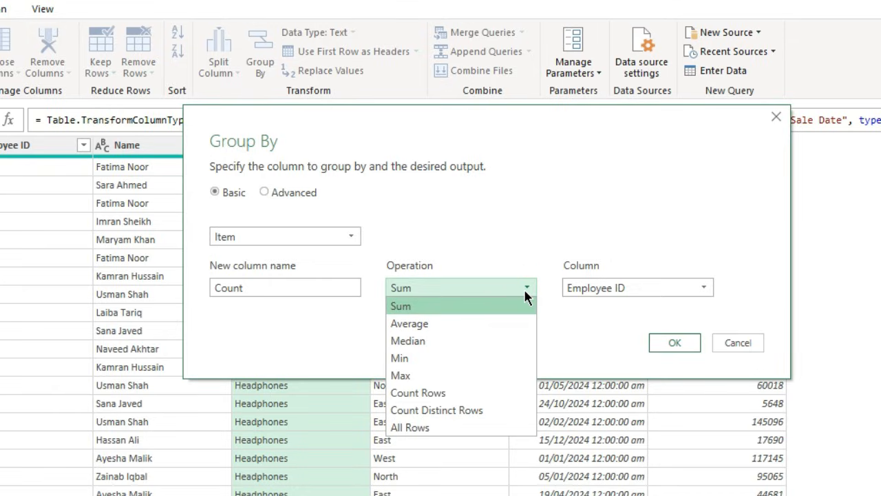
click(399, 308)
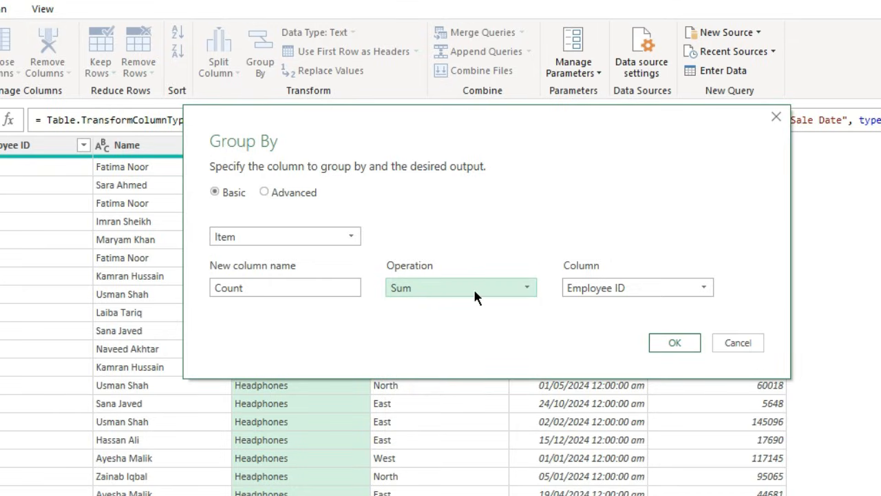
double_click(289, 285)
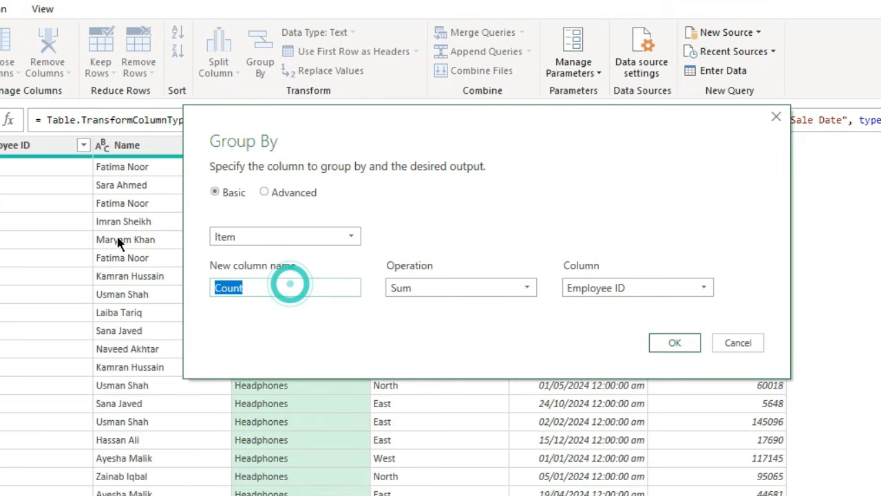
text(Sum)
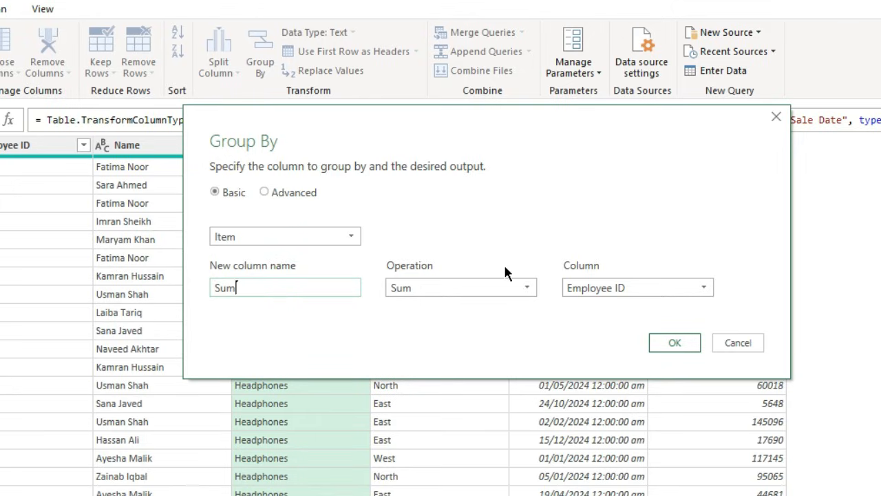
click(706, 288)
click(628, 389)
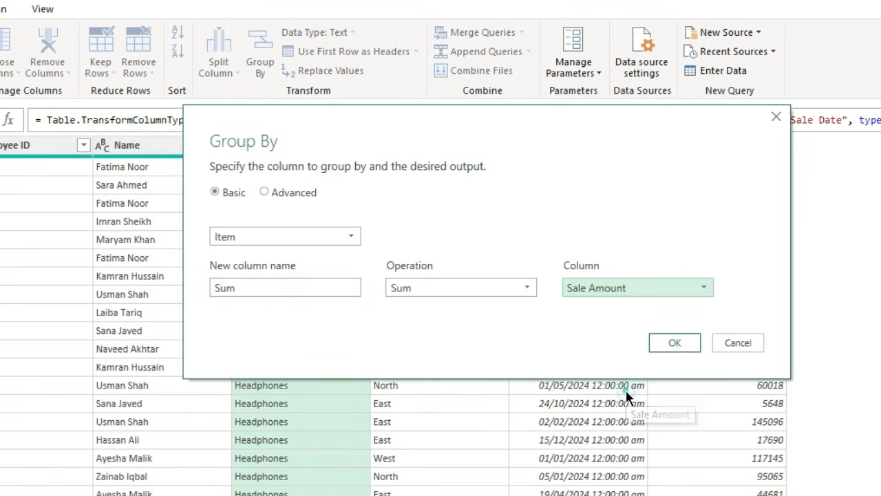
click(673, 343)
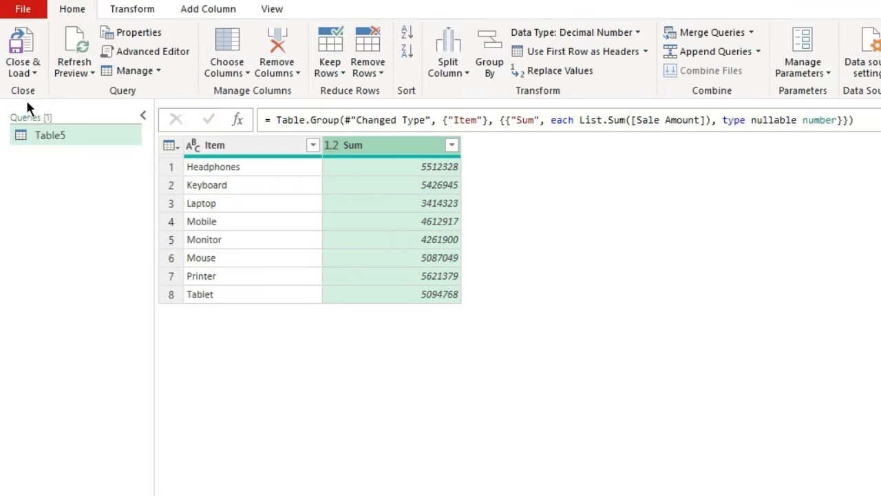
Close the query editor and load the grouped result as a table into the existing Power Query worksheet at cell H1
click(32, 74)
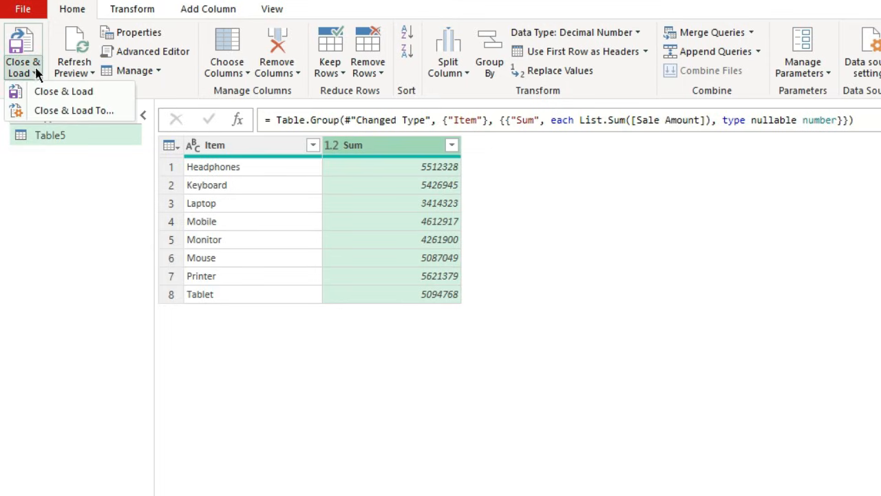
click(98, 111)
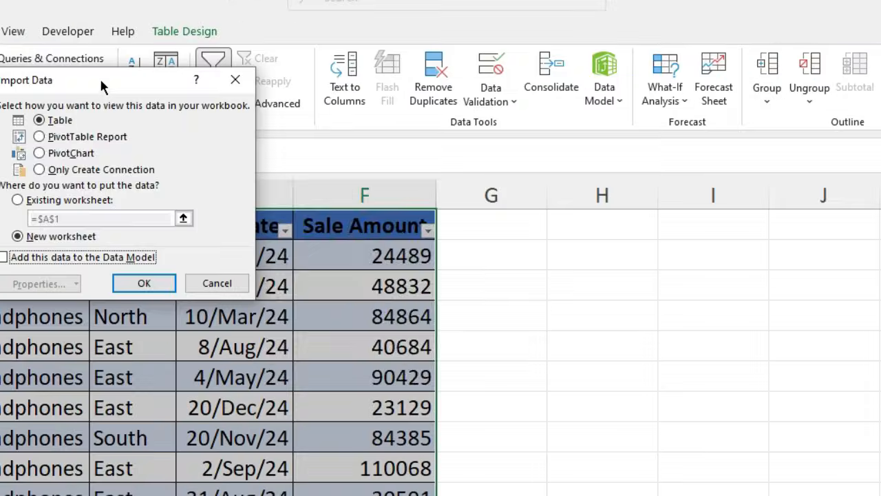
drag(493, 87, 770, 179)
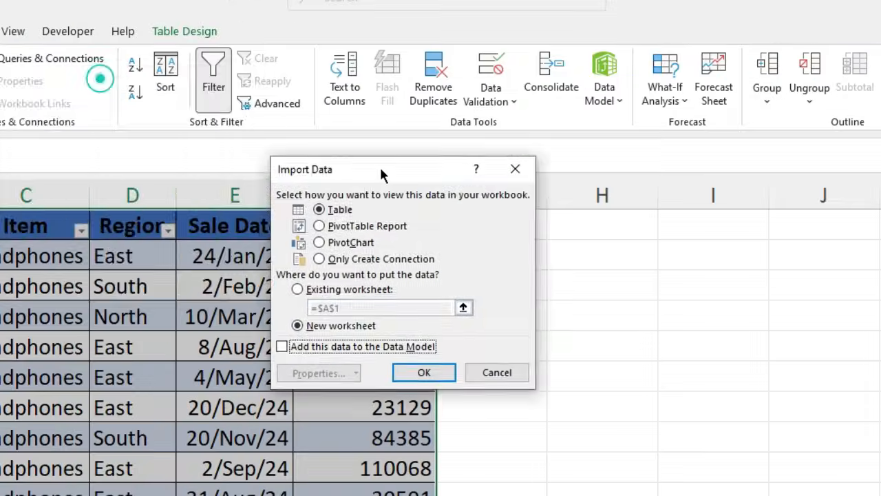
click(296, 292)
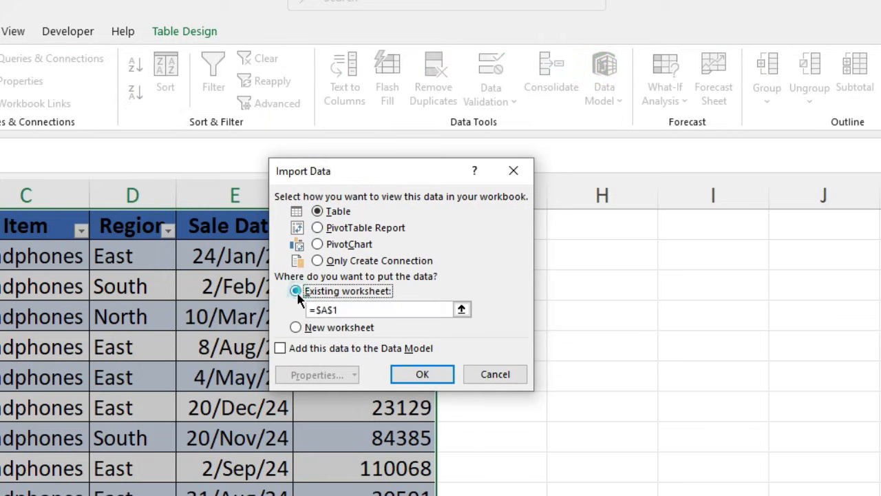
click(356, 309)
drag(389, 171, 143, 155)
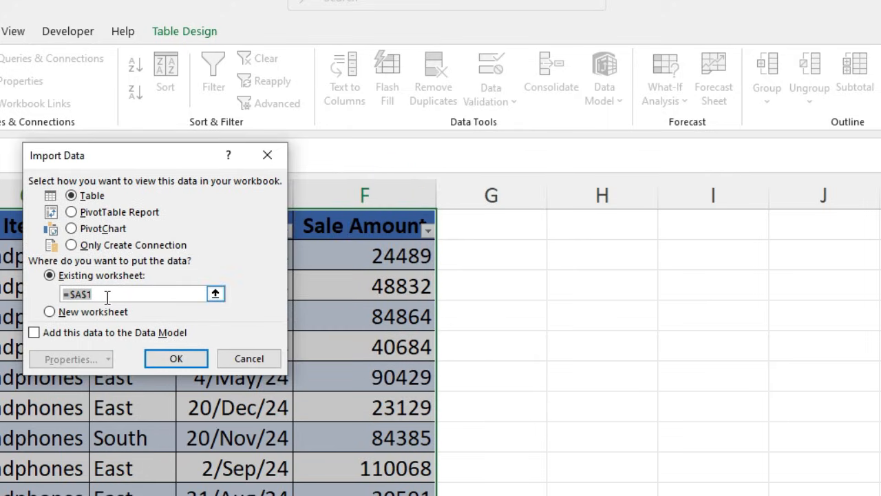
click(608, 225)
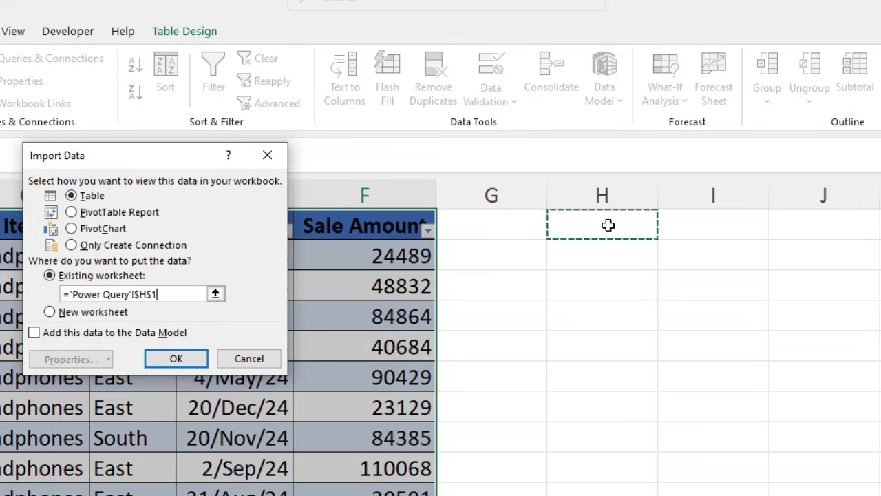
click(177, 360)
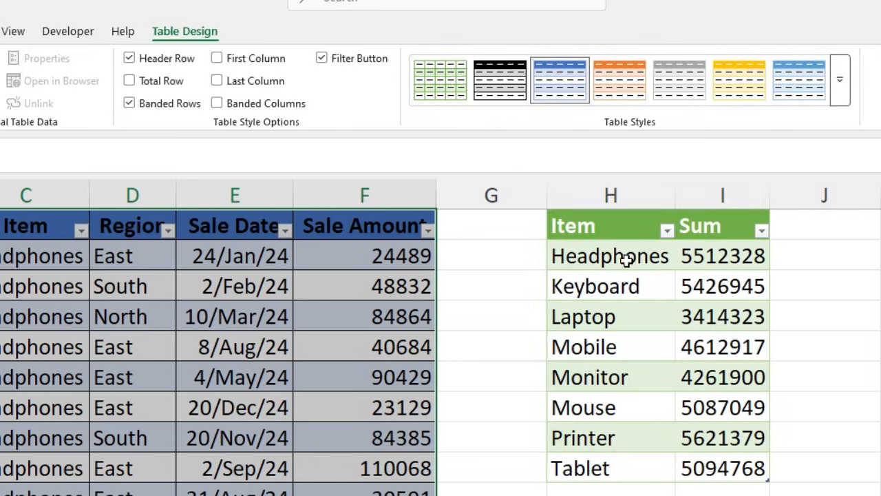
Fill the last record of the Power Query sheet's source table down into row 502 and set its Item in C502 to Glass
click(190, 369)
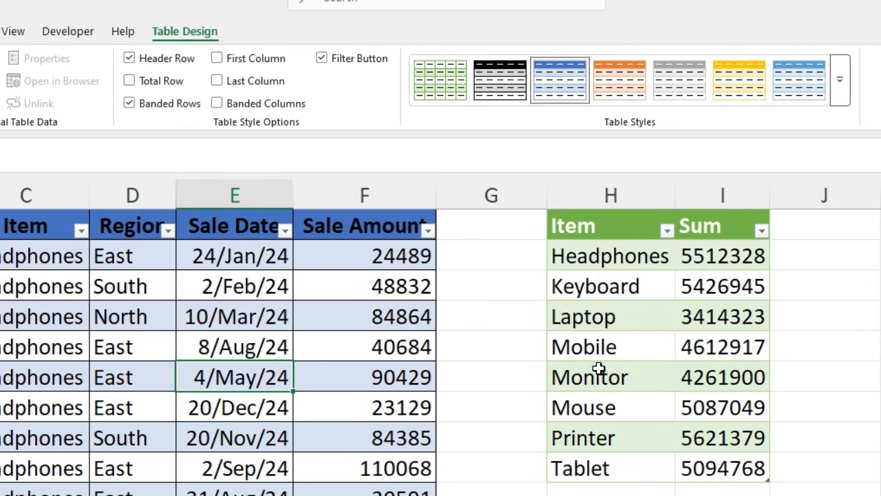
click(2, 475)
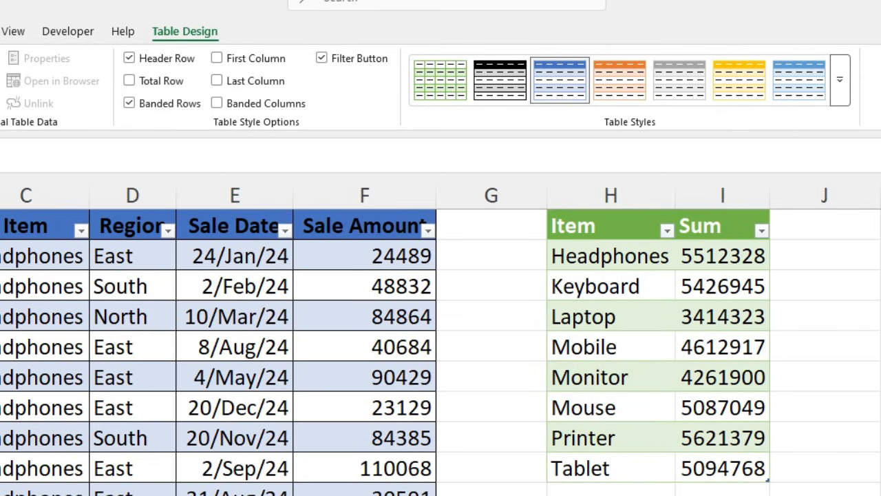
key(ctrl+Down)
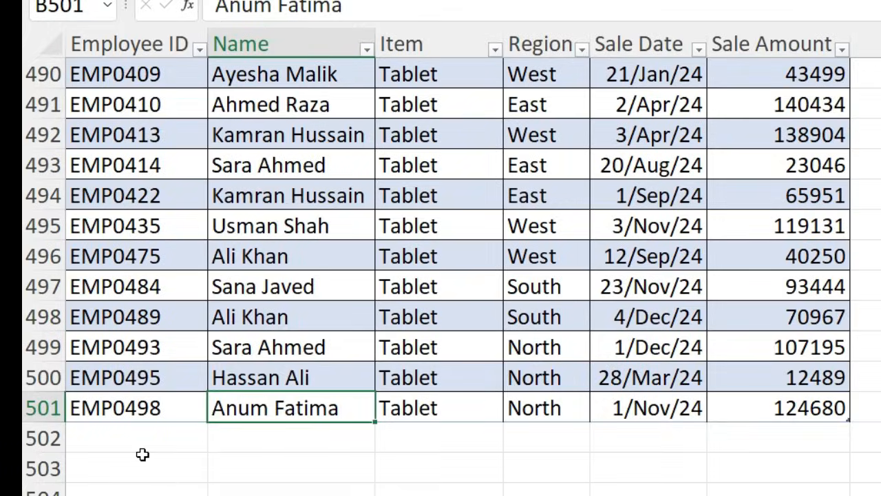
drag(142, 444, 749, 430)
key(ctrl+d)
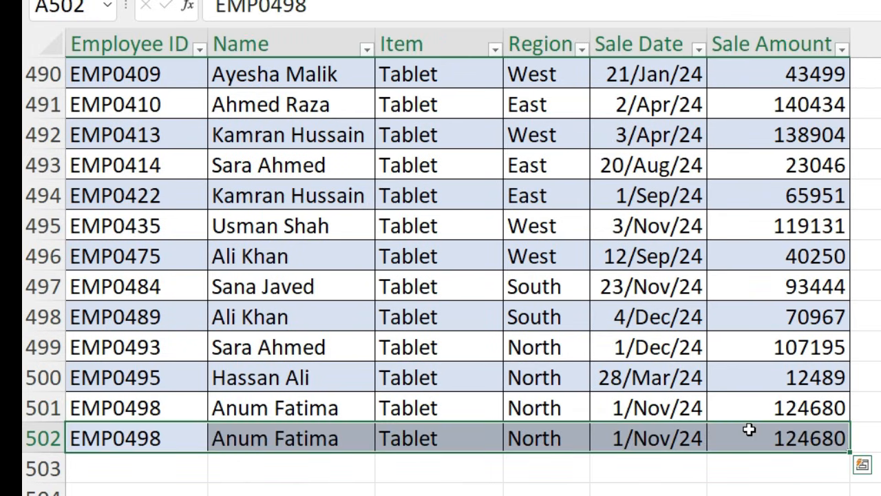
click(463, 438)
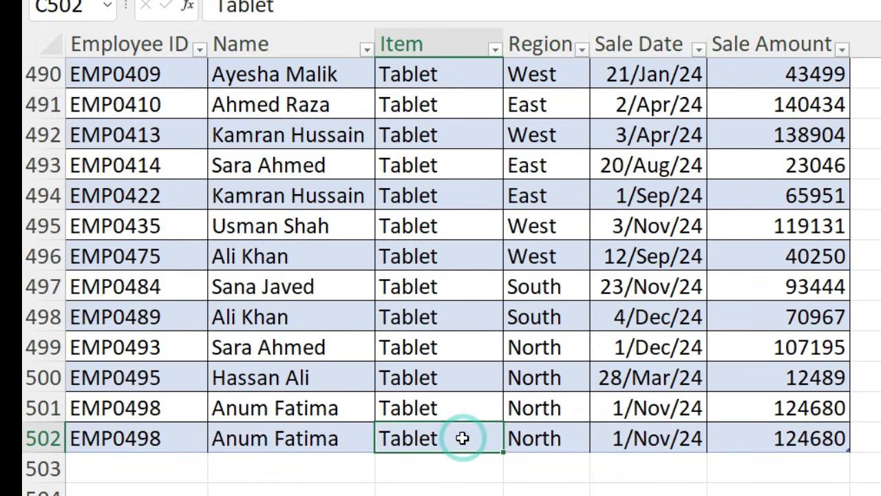
text(Glass)
key(Return)
Refresh the query's Item and Sum output table to include the added Glass record
key(ctrl+Up)
key(ctrl+Up)
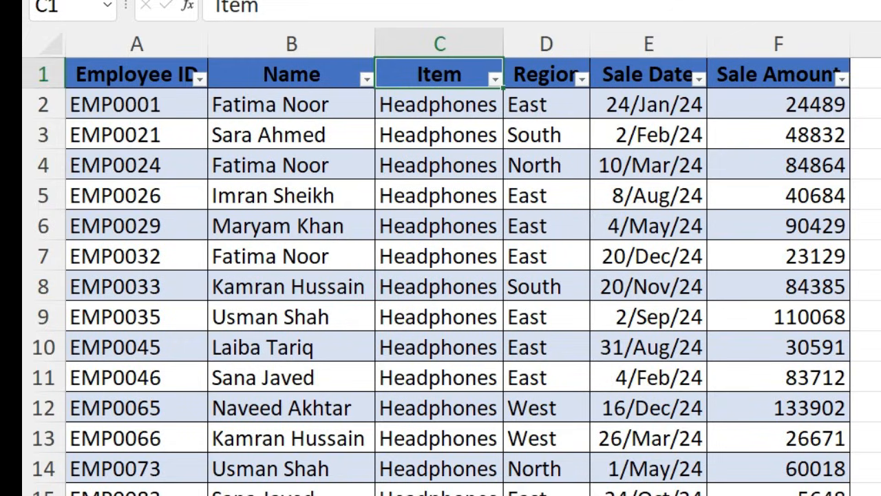
click(880, 196)
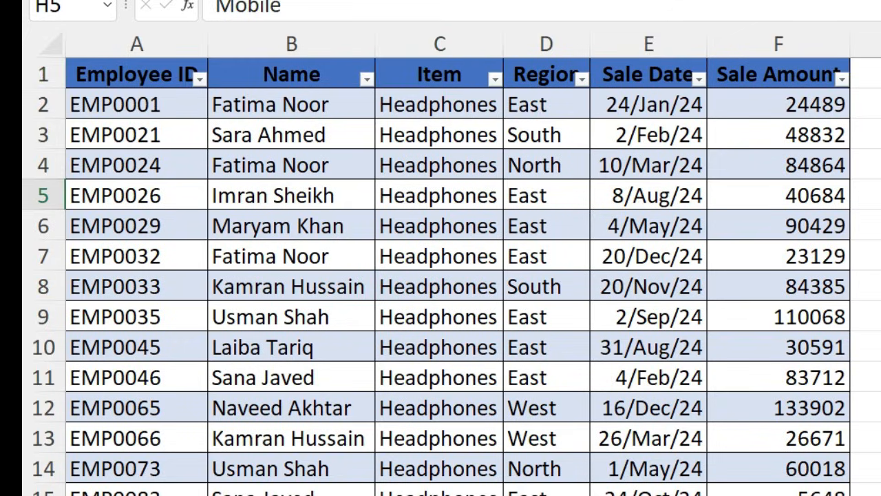
right_click(502, 142)
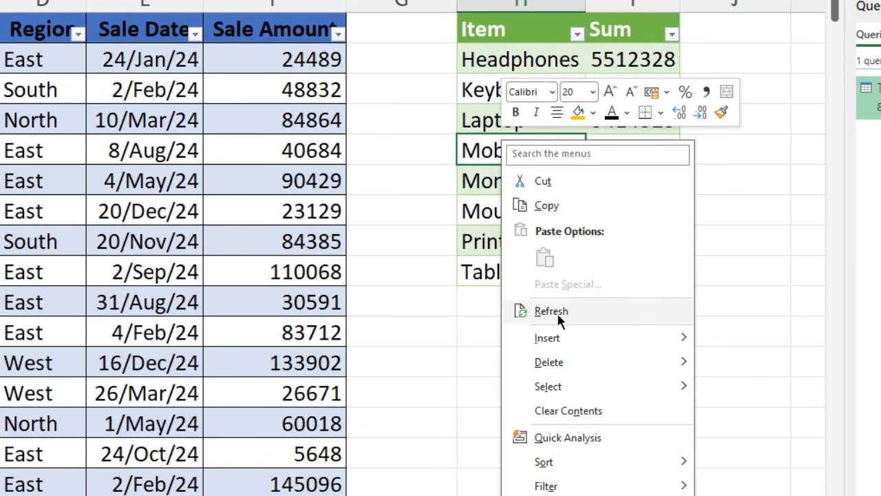
click(559, 311)
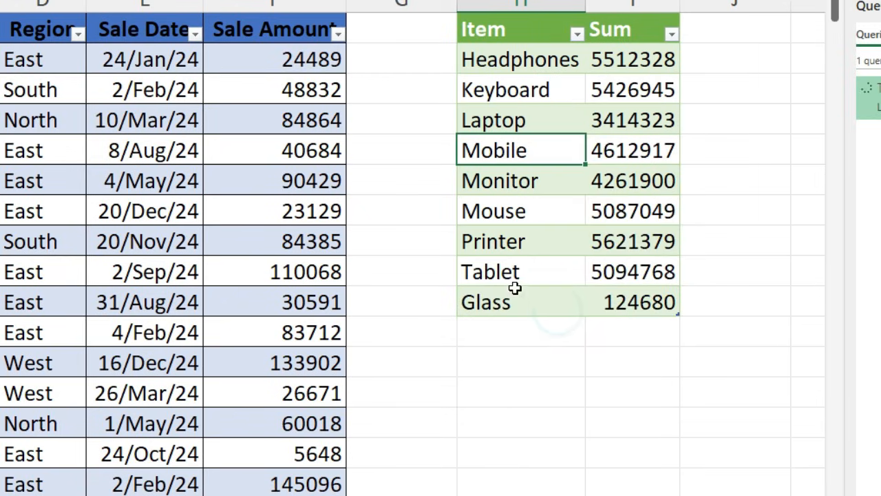
drag(490, 291, 651, 296)
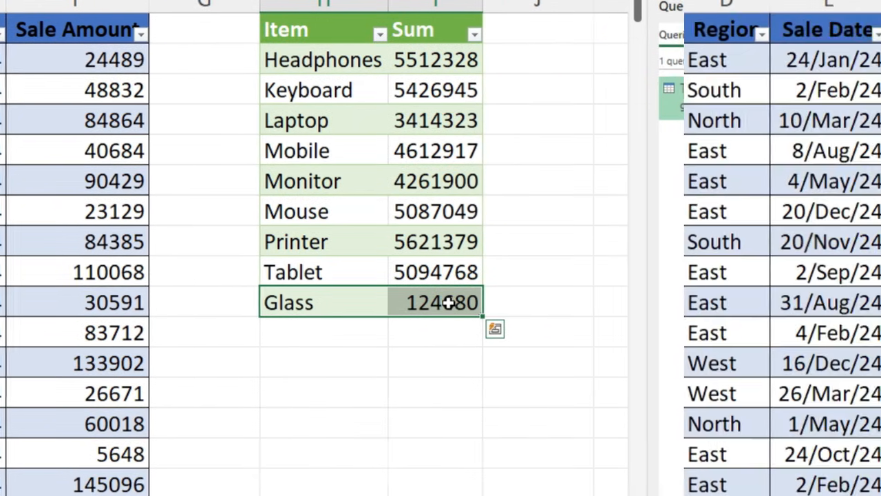
click(633, 303)
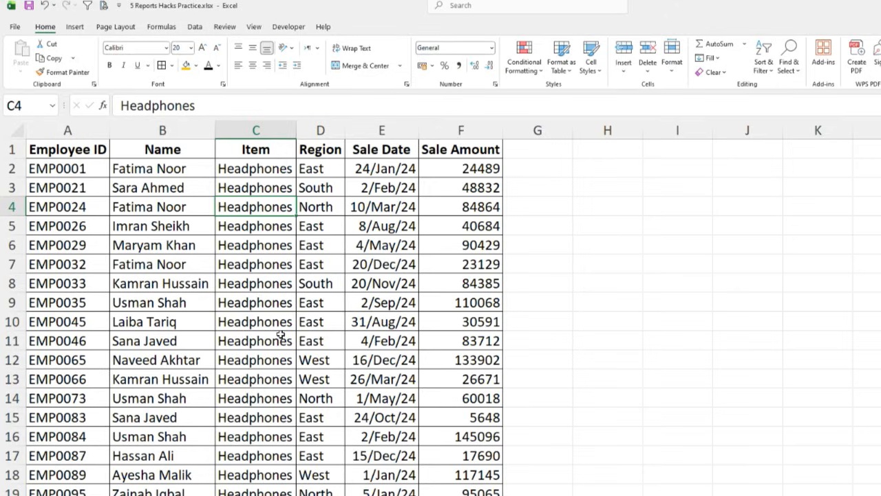
Convert the plain sales data range A1:F501 on the next practice sheet into a table with headers
click(175, 149)
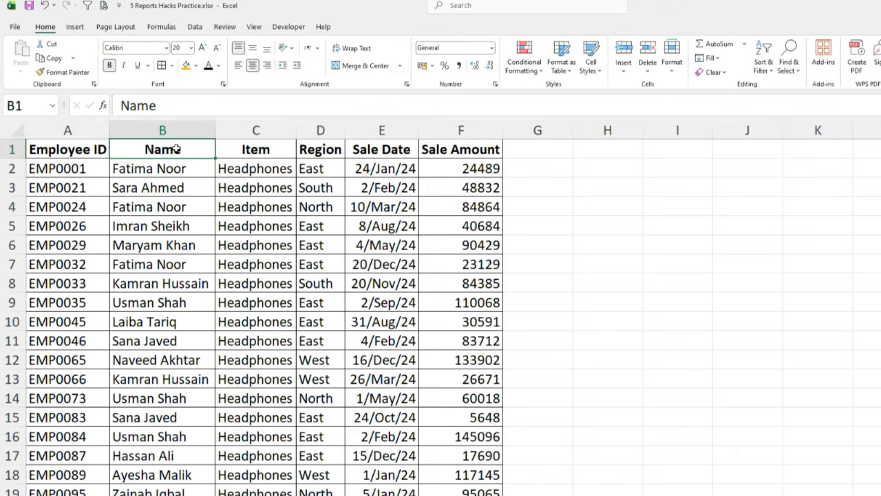
key(ctrl+t)
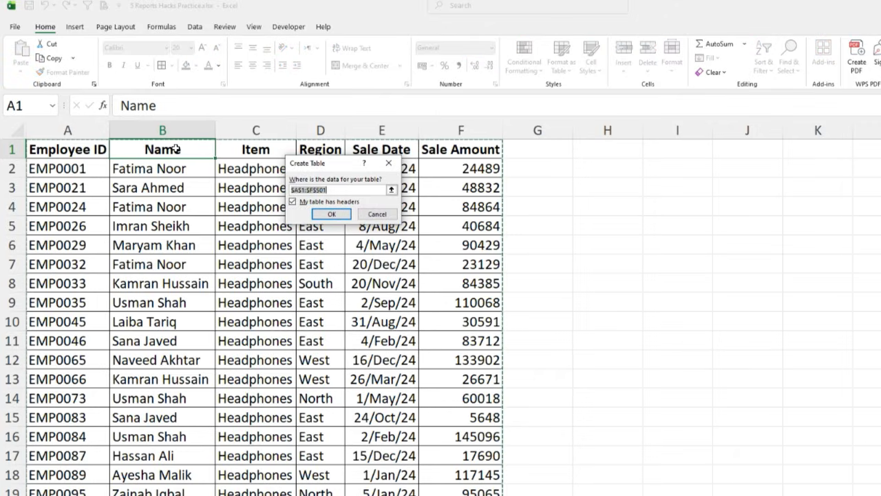
click(333, 214)
Copy the Item and Sale Amount headers from the sales table into cells H1 and I1 as the report headings
click(263, 151)
click(475, 150)
click(276, 150)
key(ctrl+c)
key(Right)
key(Right)
key(Right)
key(Right)
key(Right)
key(Right)
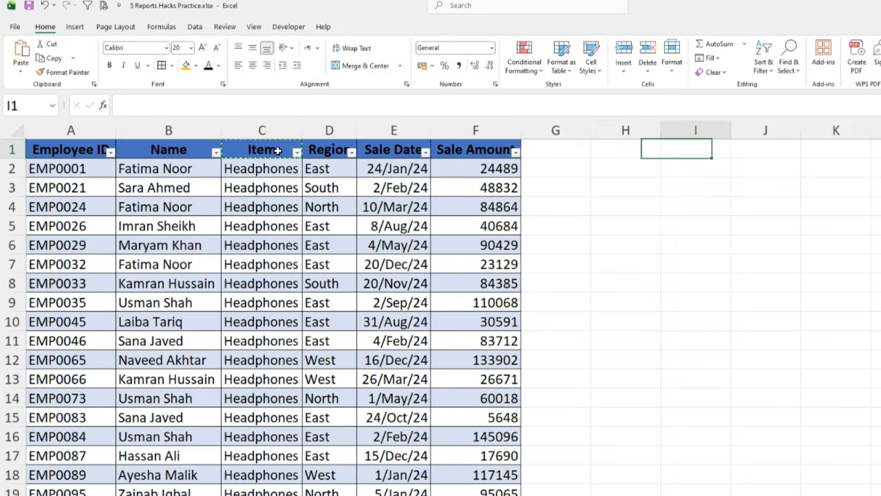
key(Left)
key(ctrl+v)
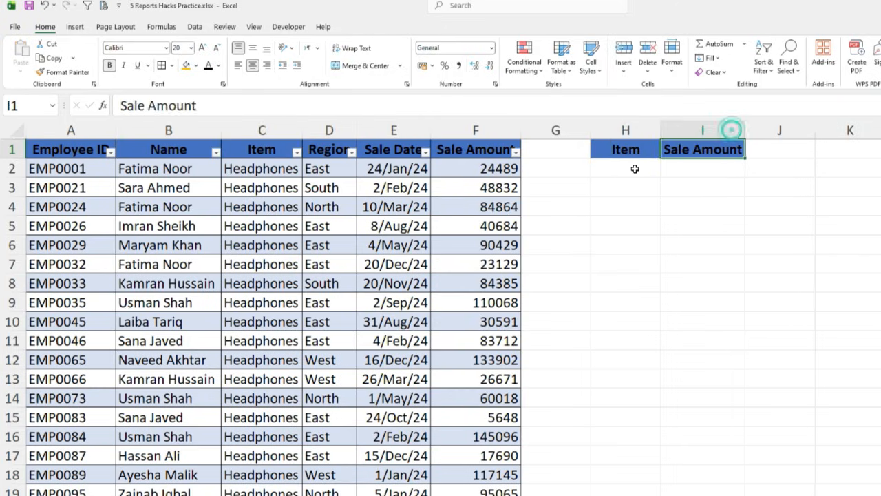
click(635, 169)
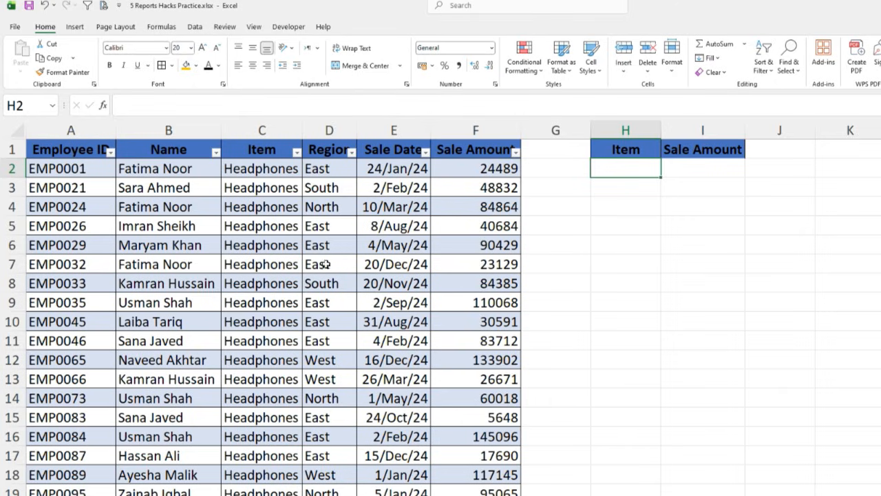
List the distinct items from H2 downward with =UNIQUE(Table7[Item]) and auto-fit column H to the item names
text(=)
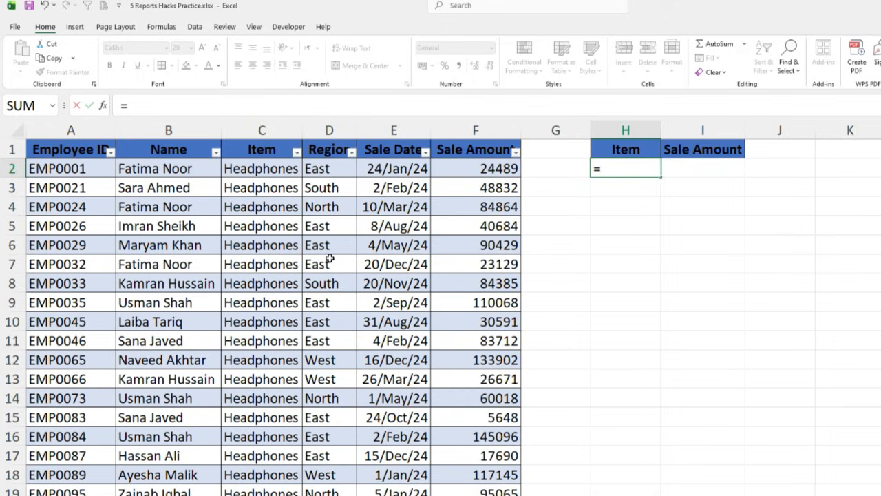
text(uniq)
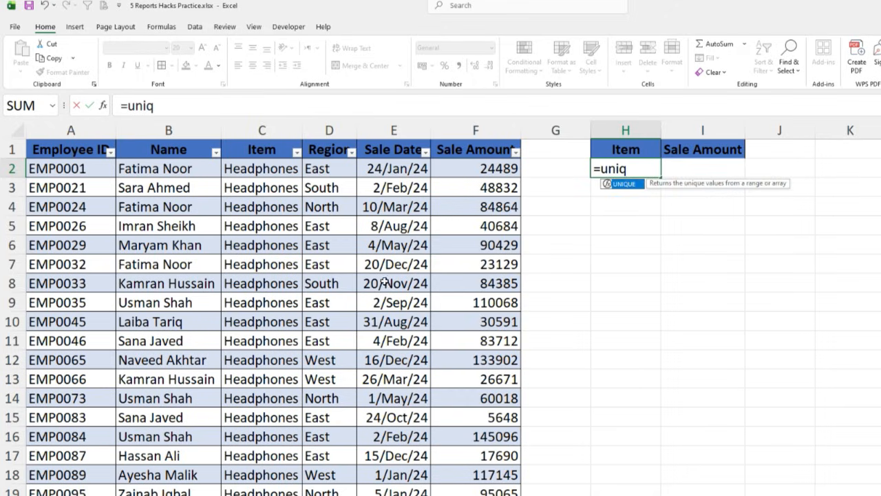
key(Tab)
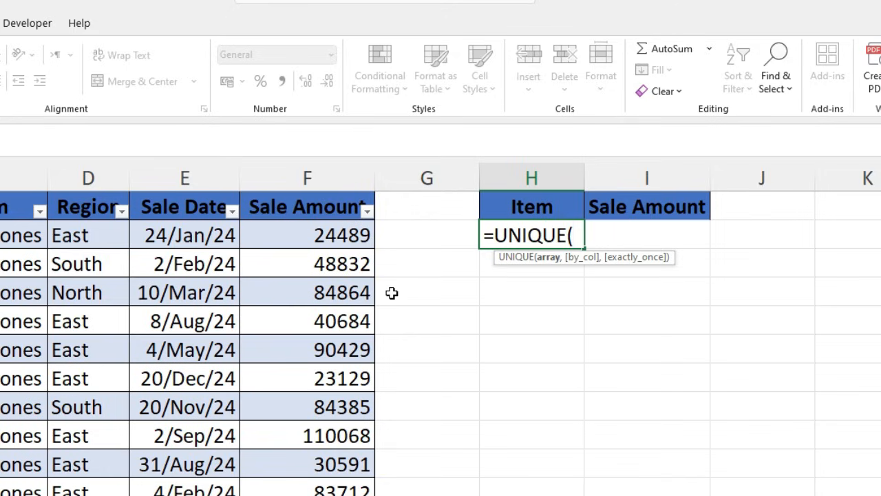
text(tab)
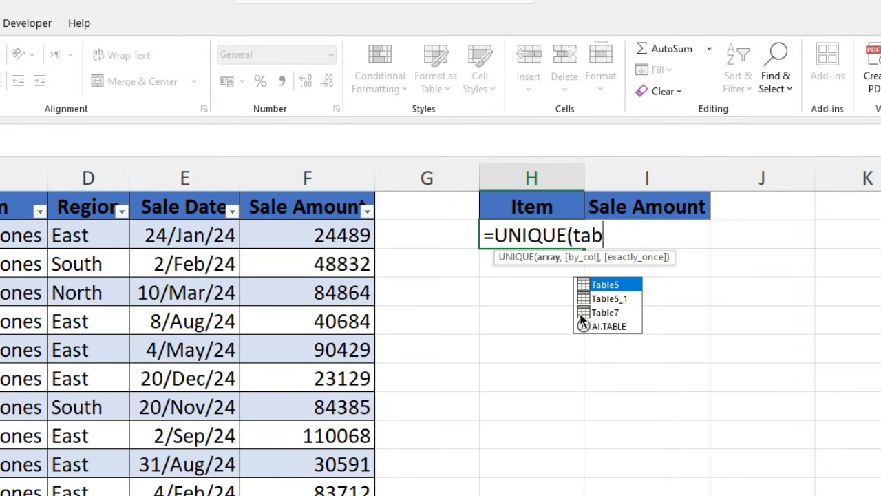
key(Tab)
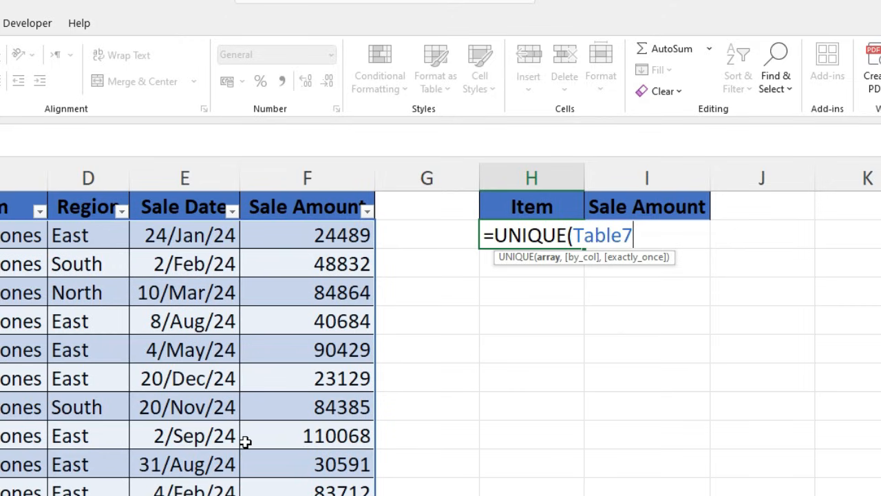
text([)
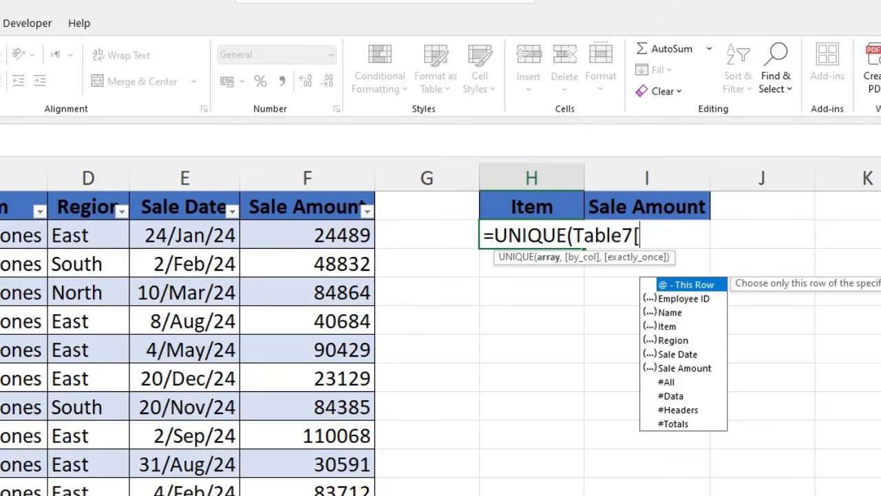
click(668, 326)
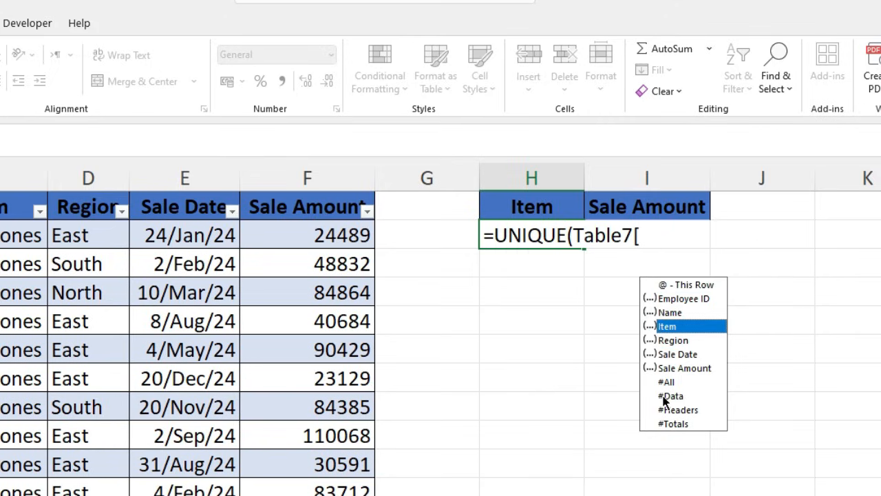
double_click(677, 327)
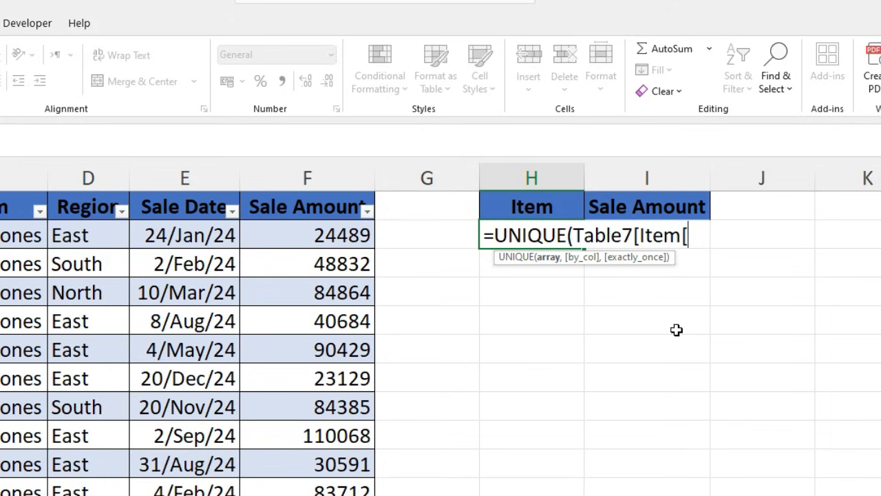
key(BackSpace)
text(])
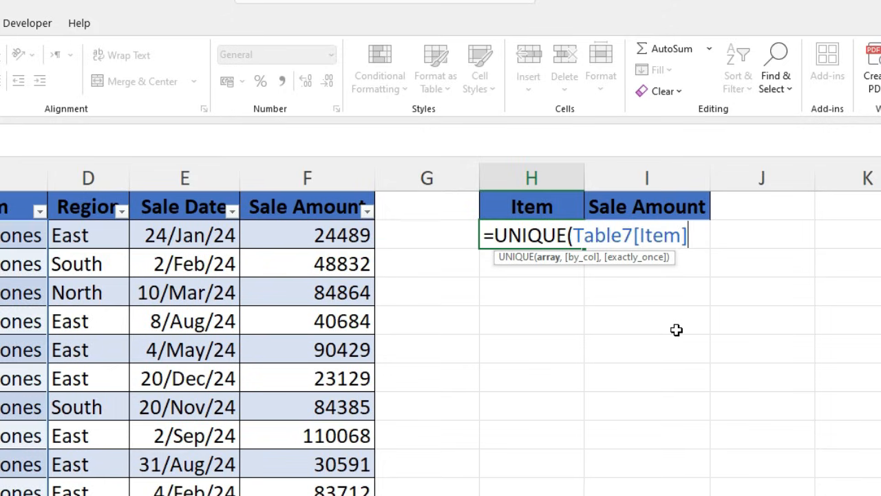
text())
key(Return)
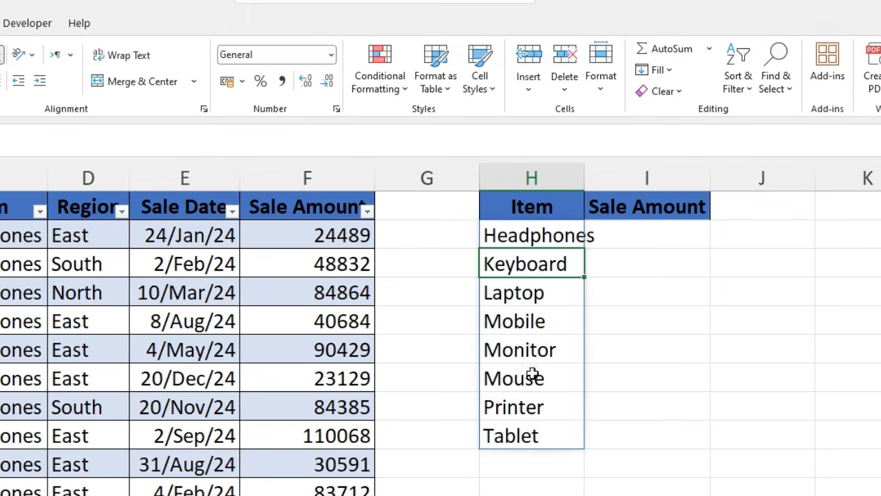
click(642, 237)
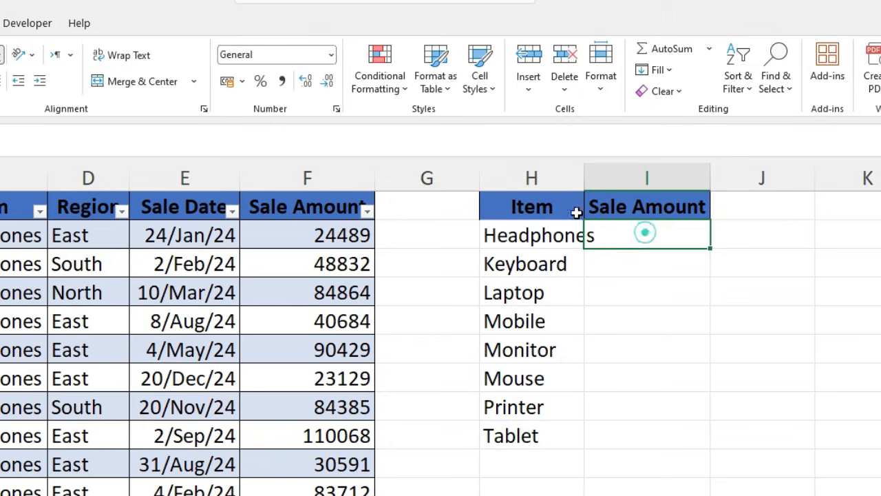
double_click(584, 178)
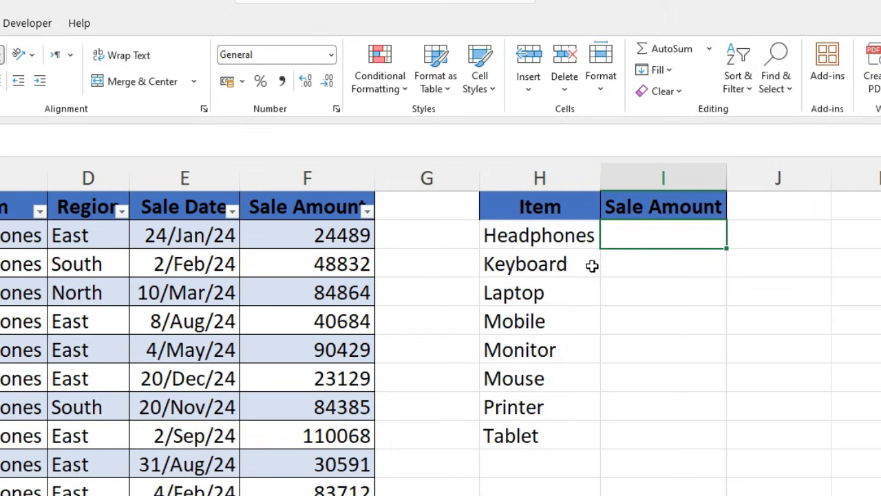
Begin a SUMIF formula in I2 with Table7[Item] as the range and H2 as the criterion
text(=)
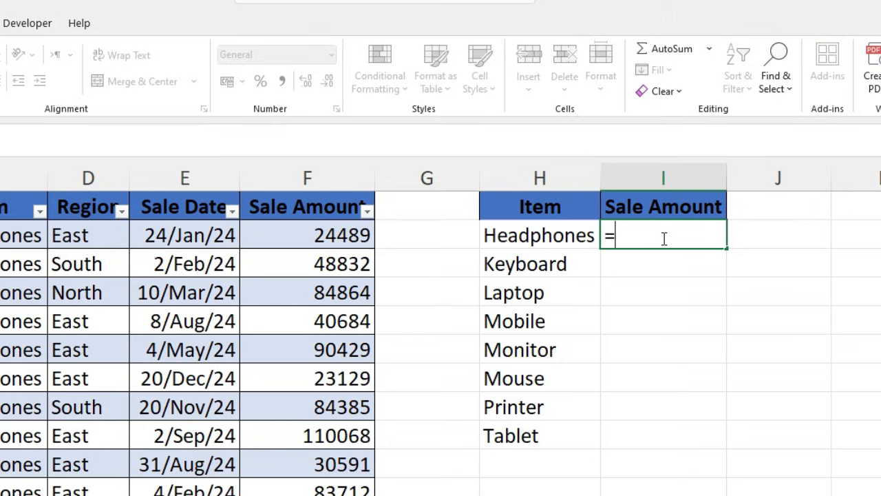
text(sumi)
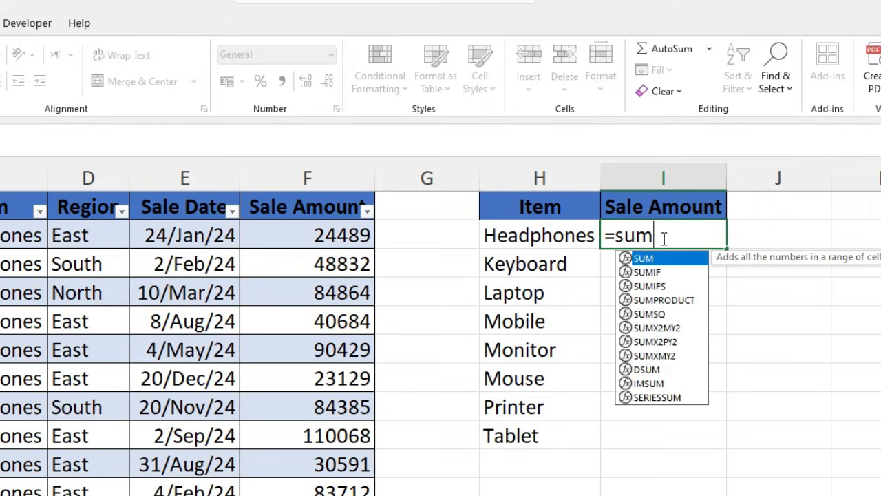
key(Tab)
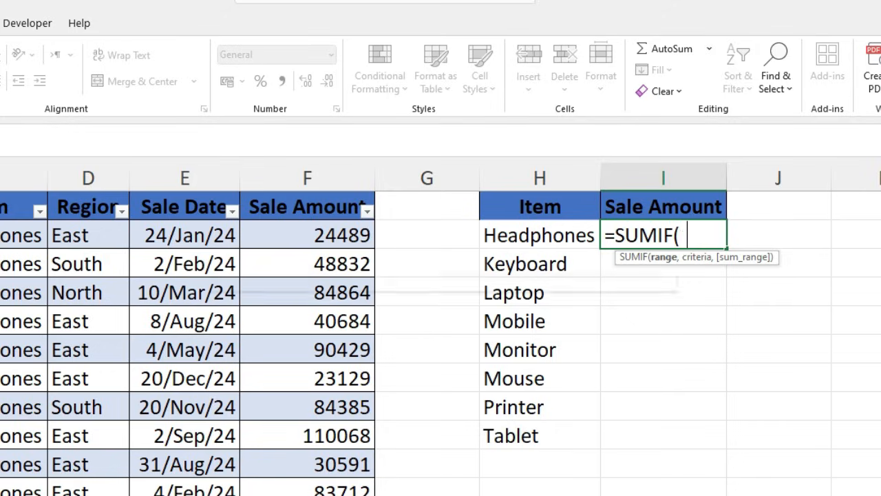
text(tab)
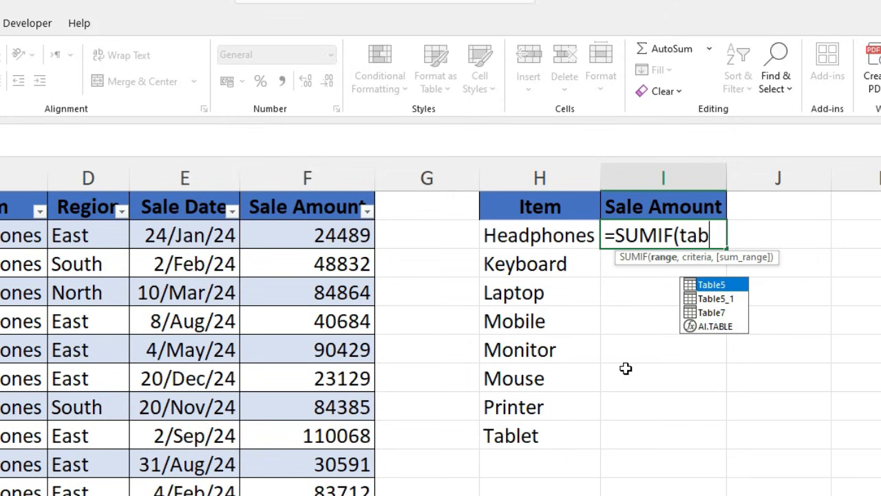
double_click(701, 313)
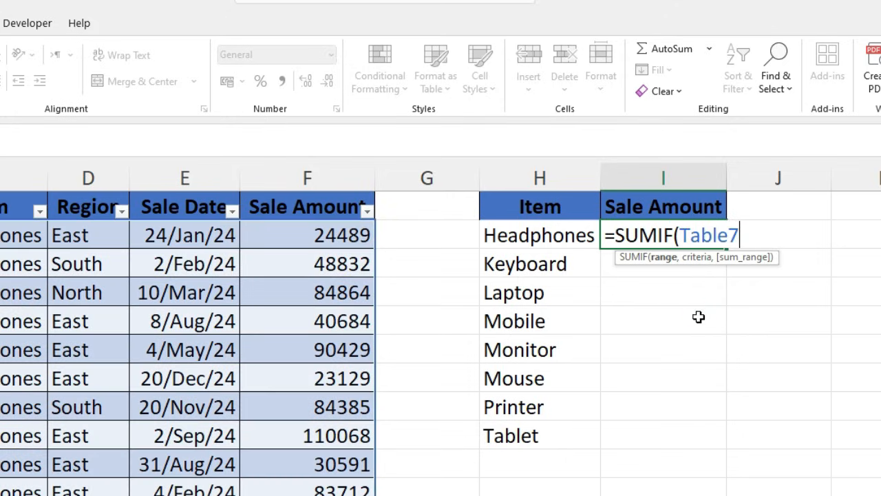
text([)
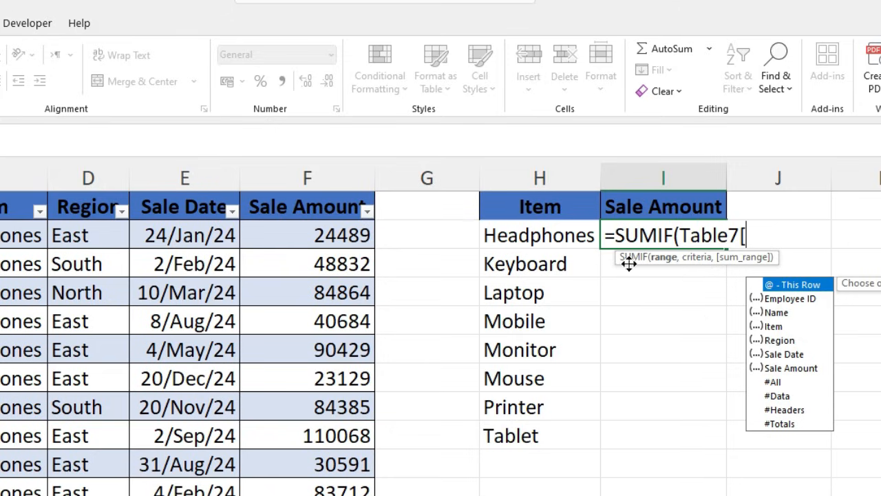
double_click(772, 327)
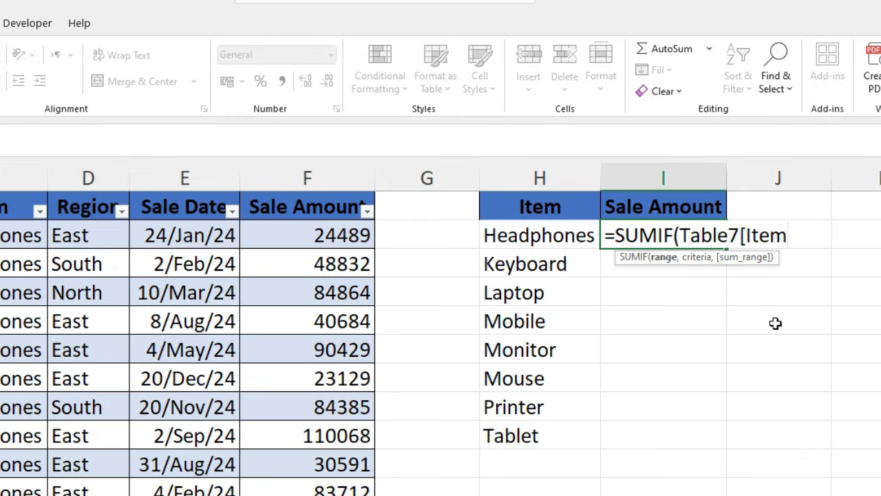
text(],)
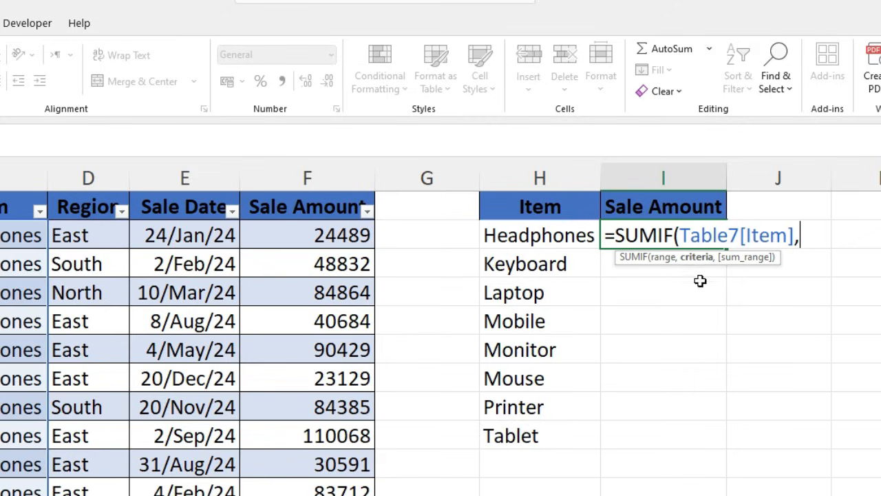
click(522, 237)
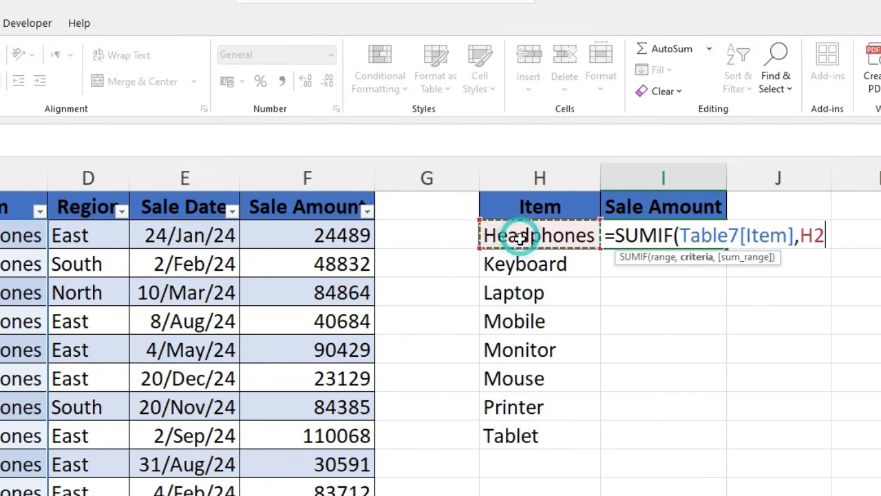
text(,)
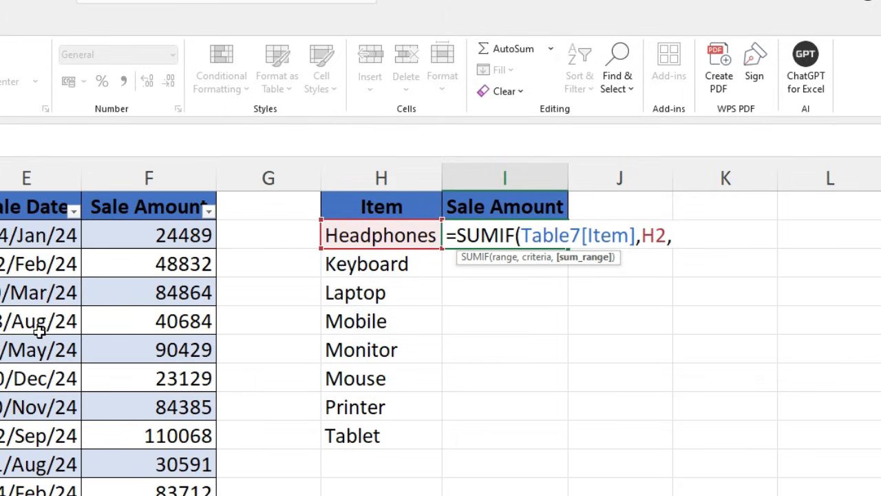
Complete the SUMIF formula in I2 with Table7[Sale Amount] as the sum range and fill it down to I9
text(tab)
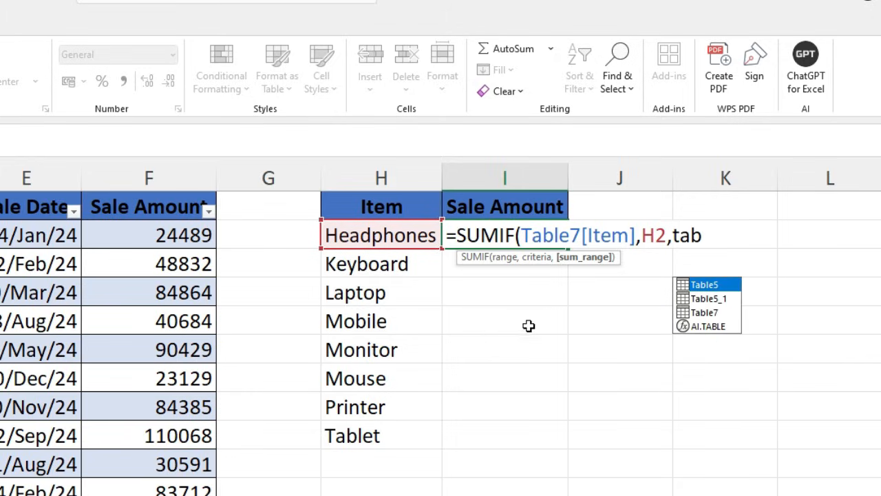
double_click(692, 312)
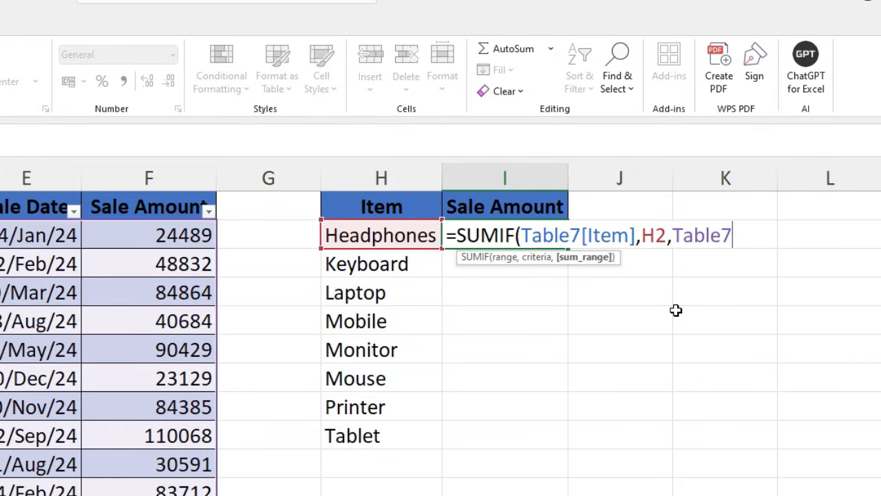
text([)
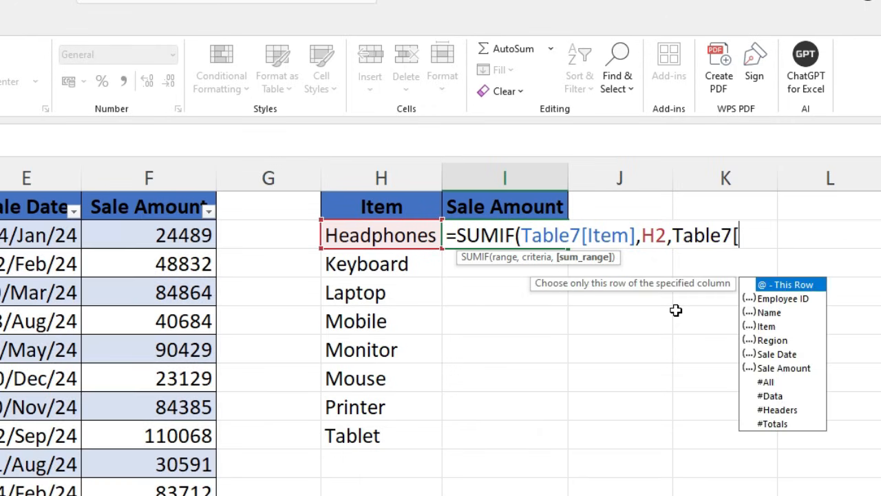
click(756, 369)
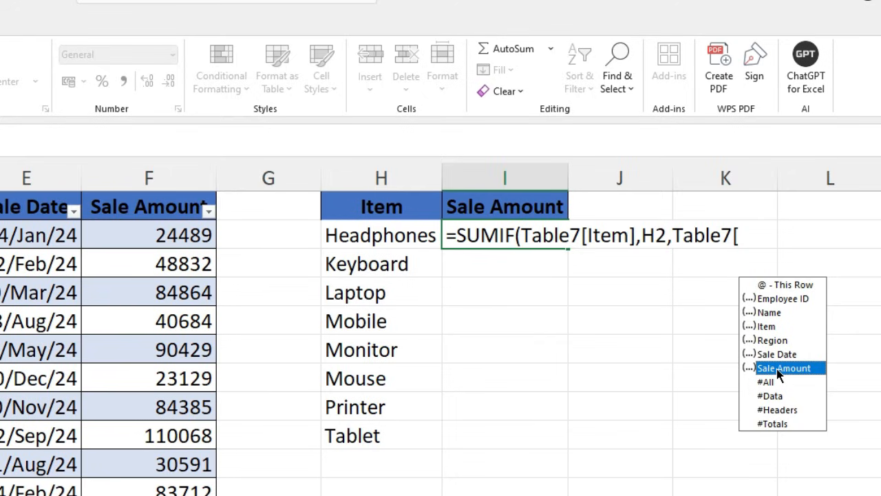
double_click(777, 369)
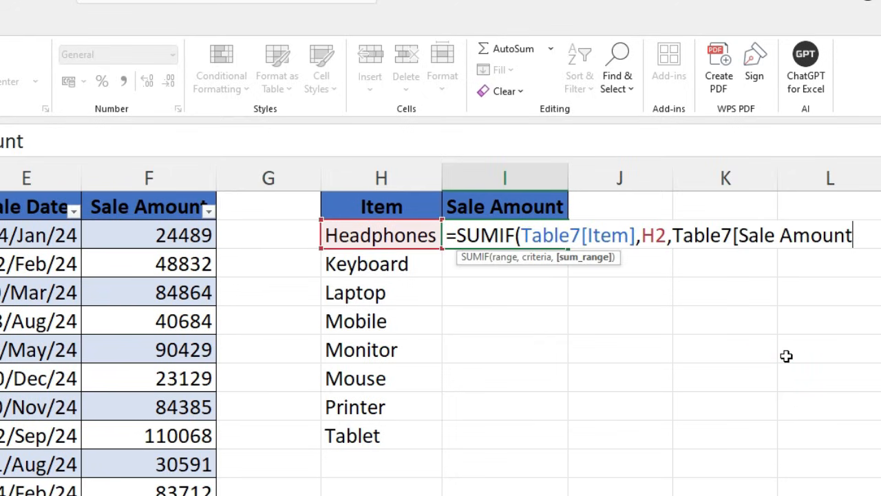
text(])
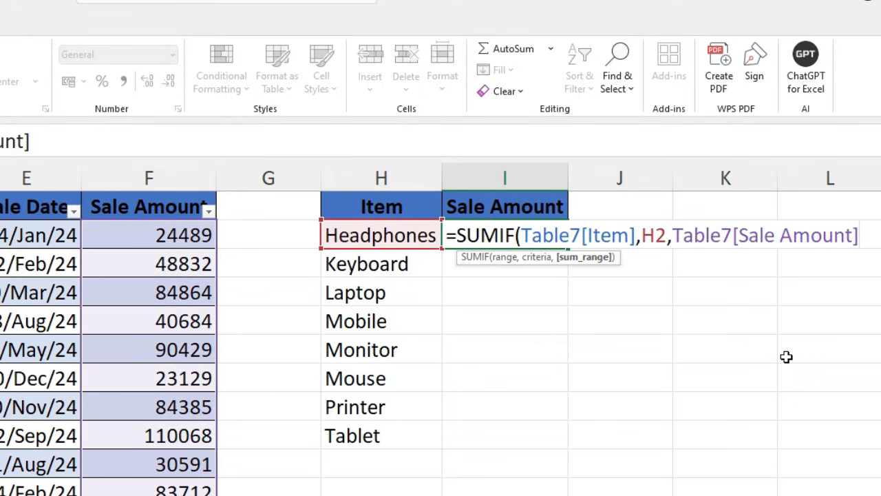
text())
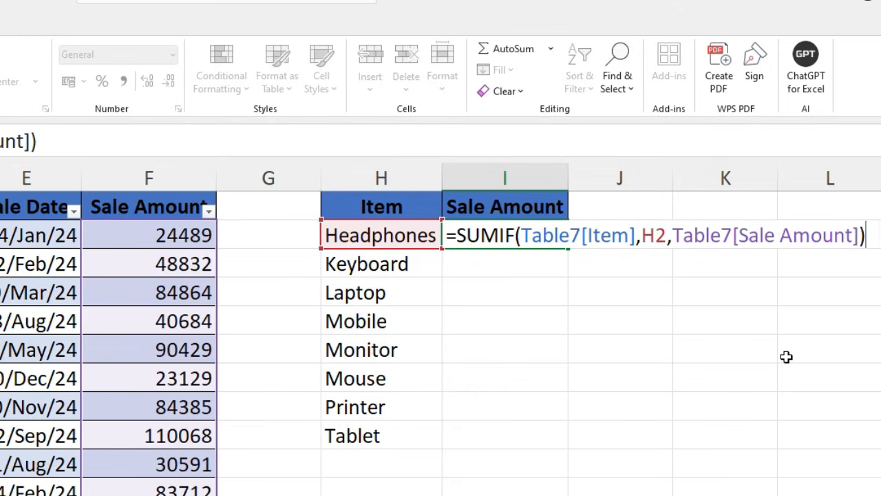
key(Return)
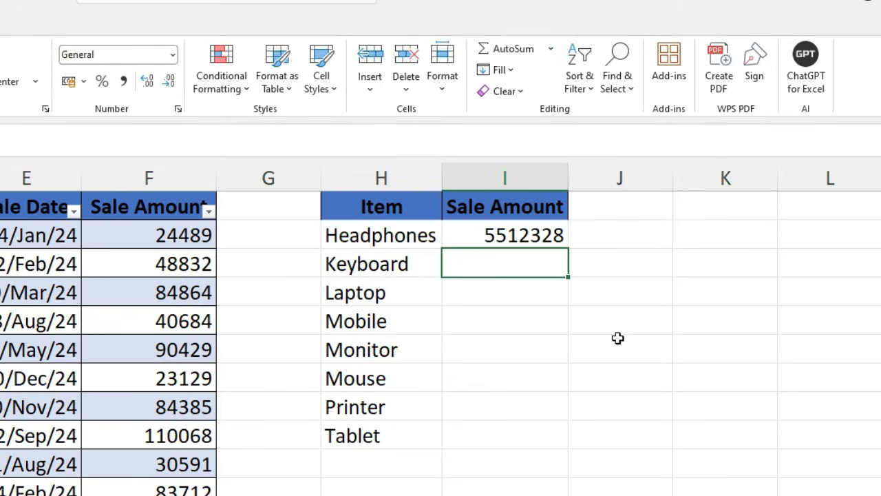
click(562, 235)
double_click(570, 252)
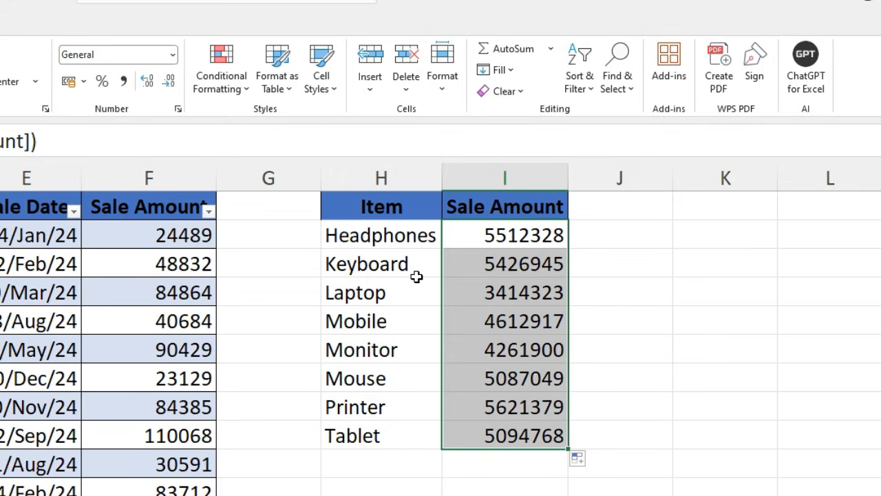
click(415, 447)
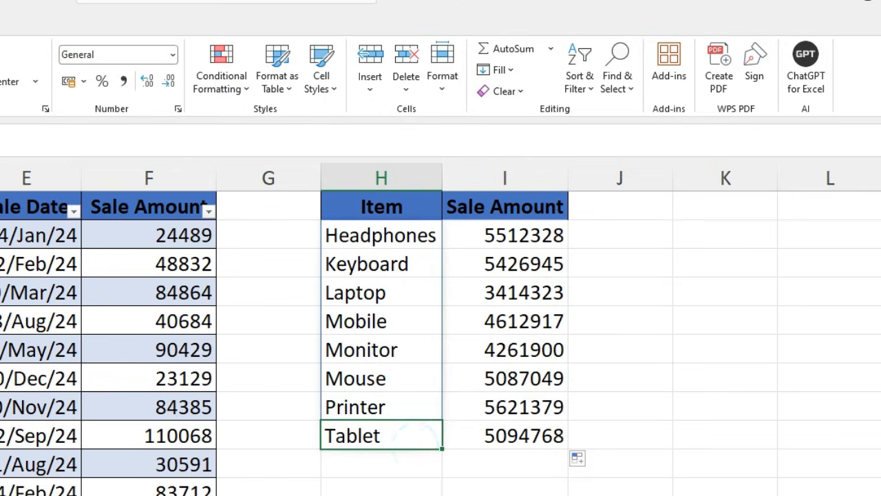
click(145, 464)
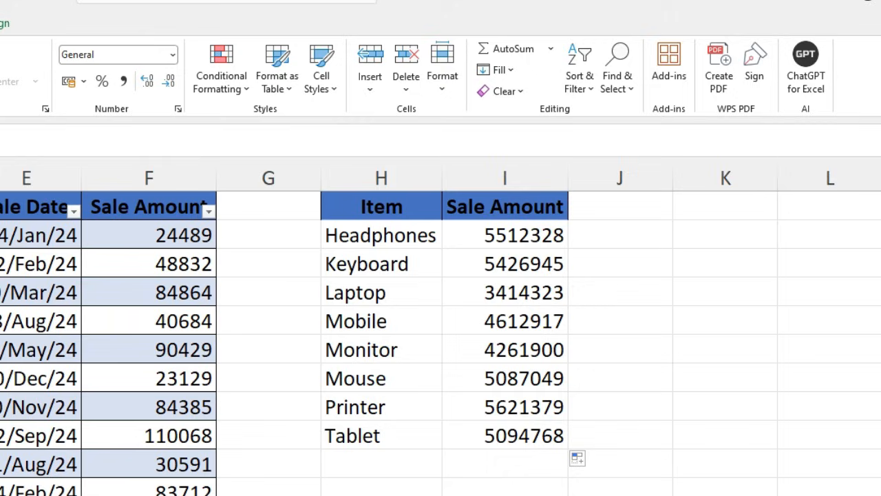
click(385, 462)
key(Right)
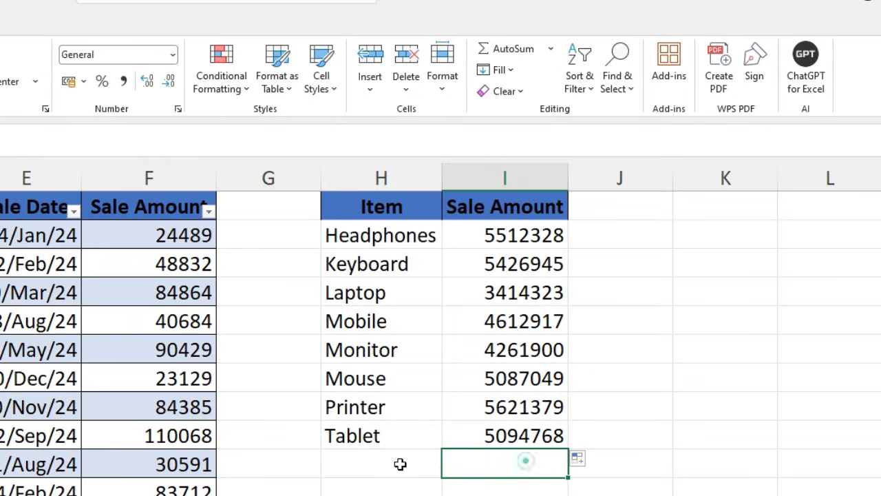
click(531, 441)
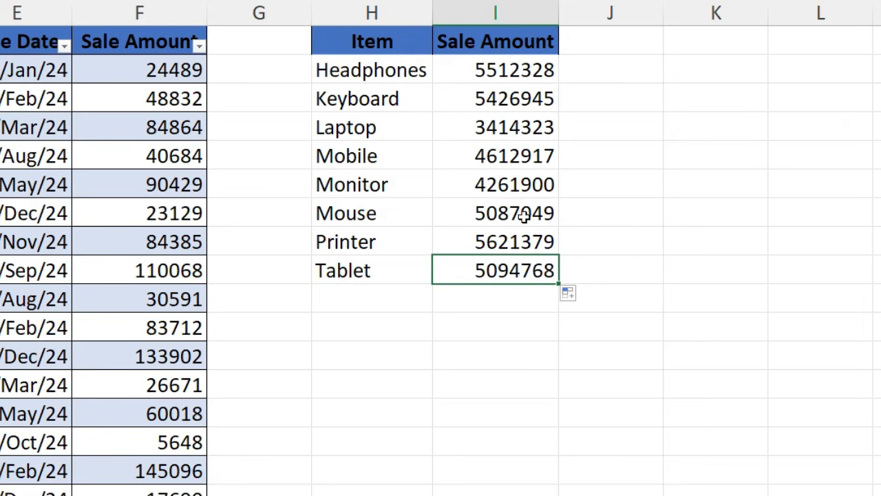
Extend the SUMIF formula from I9 down column I into the empty rows below the Tablet total
drag(559, 284, 560, 494)
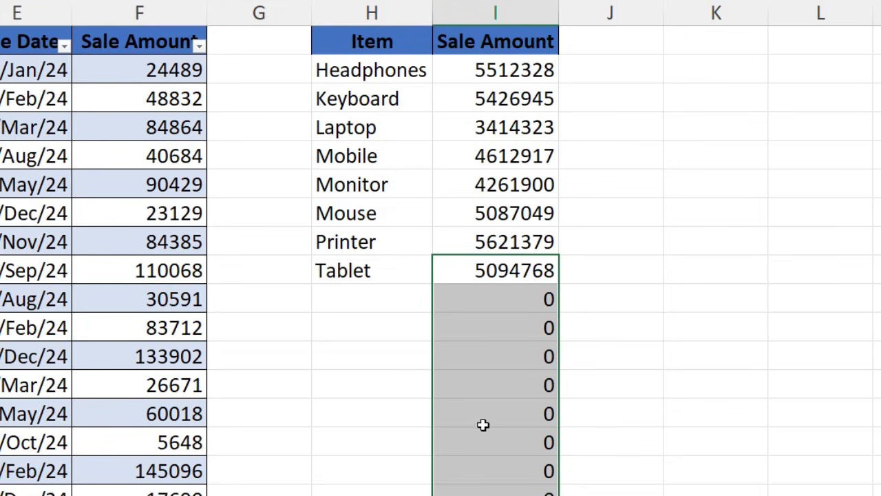
click(525, 301)
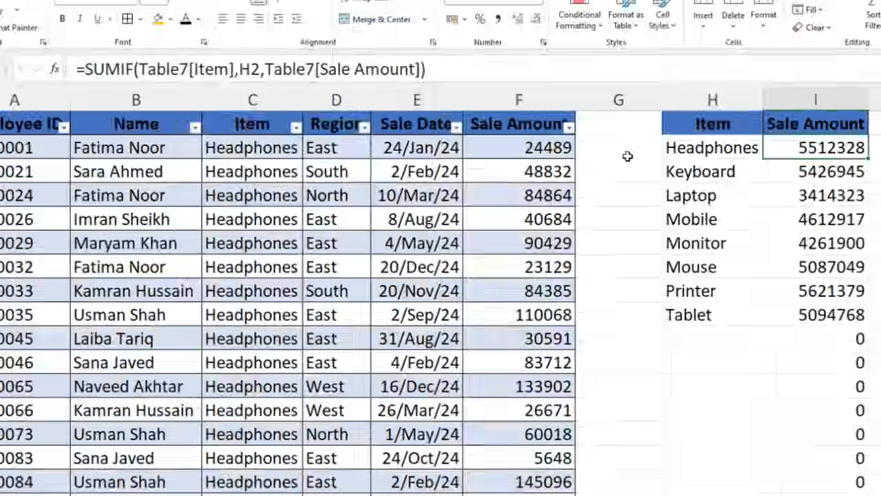
click(496, 70)
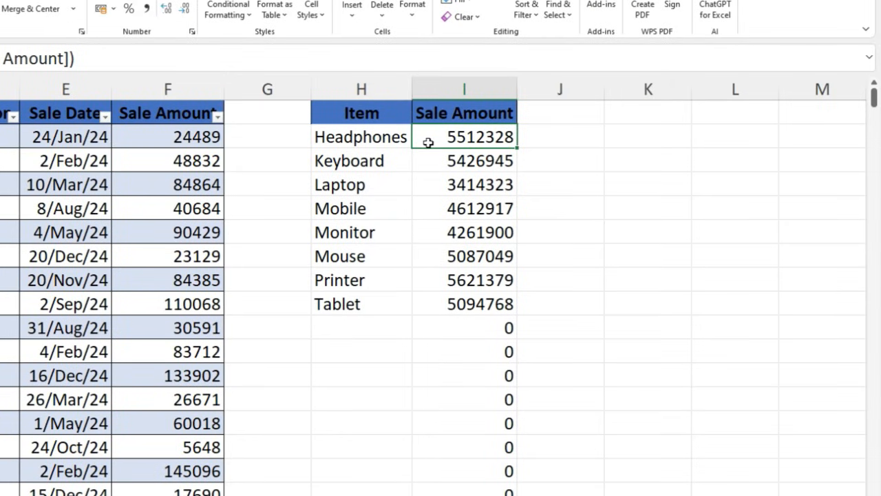
Wrap the formula in I2 in an IF so it reads =IF(H2="","",SUMIF(Table7[Item],H2,Table7[Sale Amount]))
double_click(428, 141)
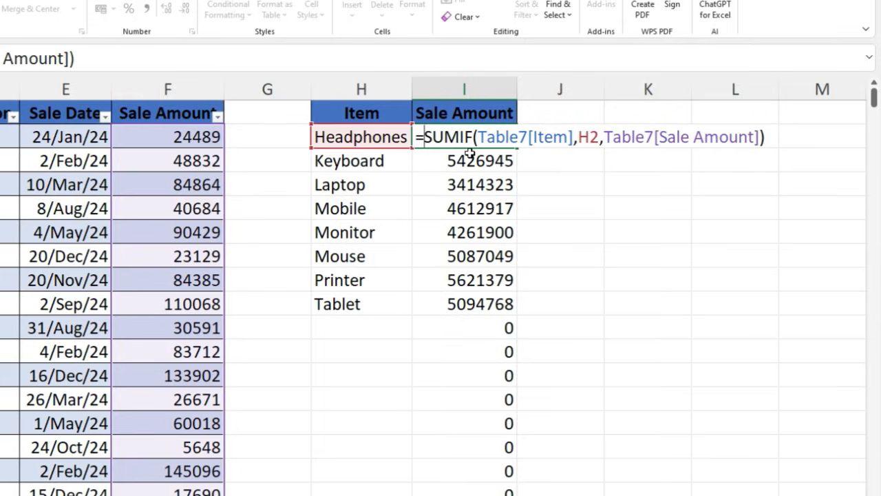
text(if)
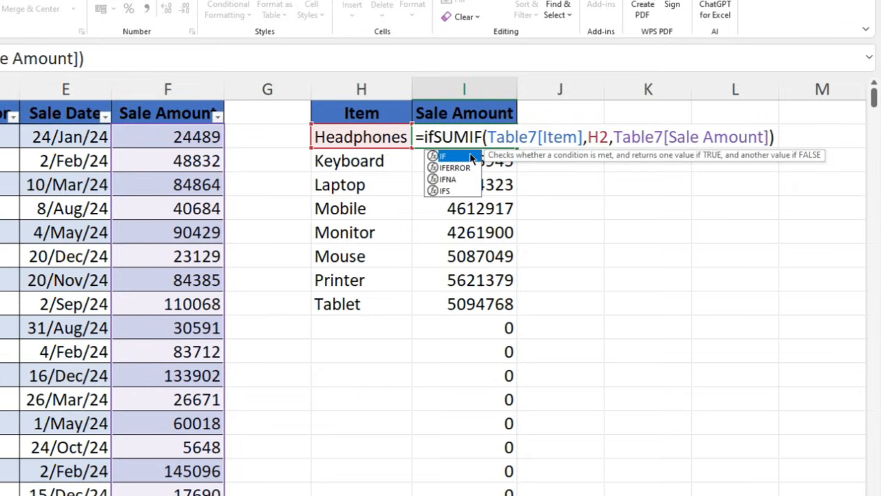
text(()
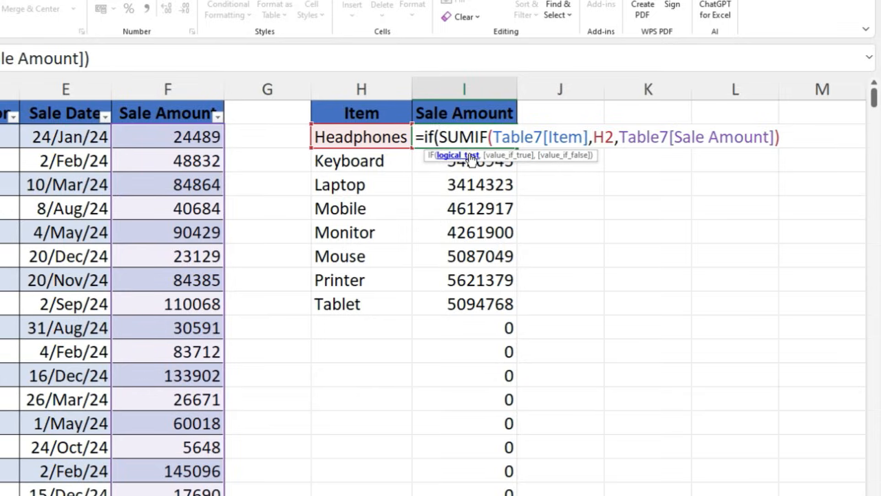
click(332, 137)
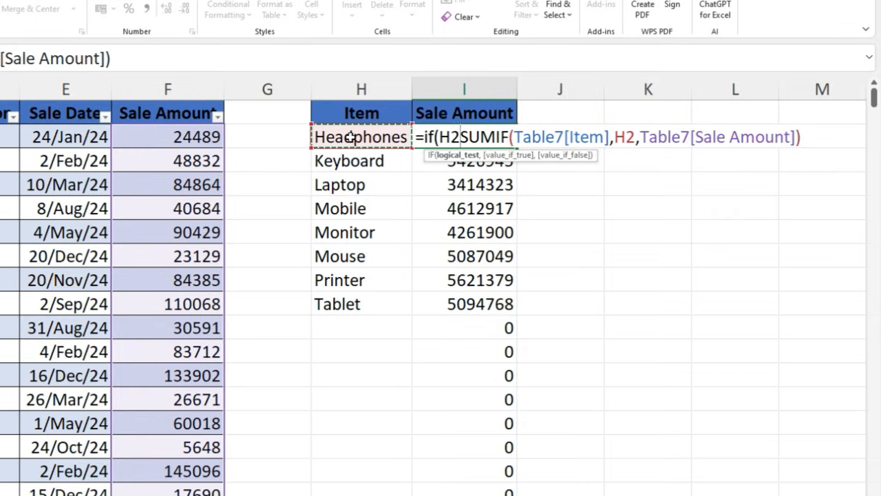
text(=)
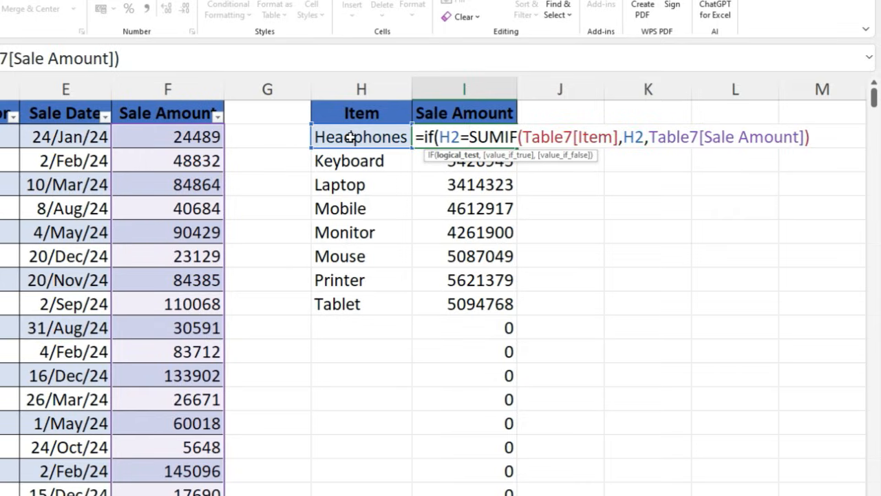
text(")
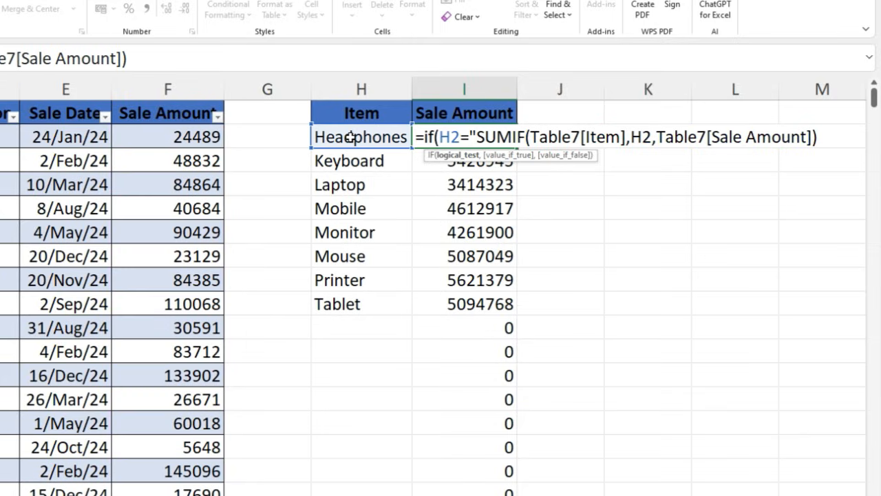
text(")
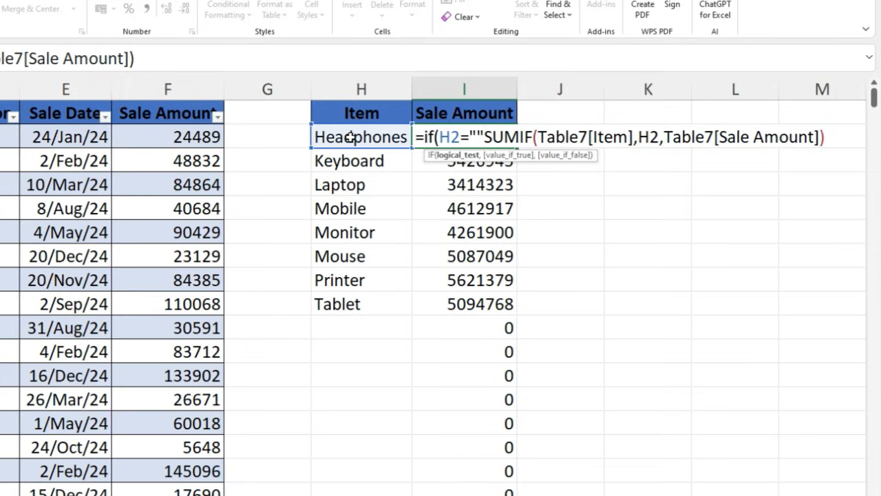
text(,)
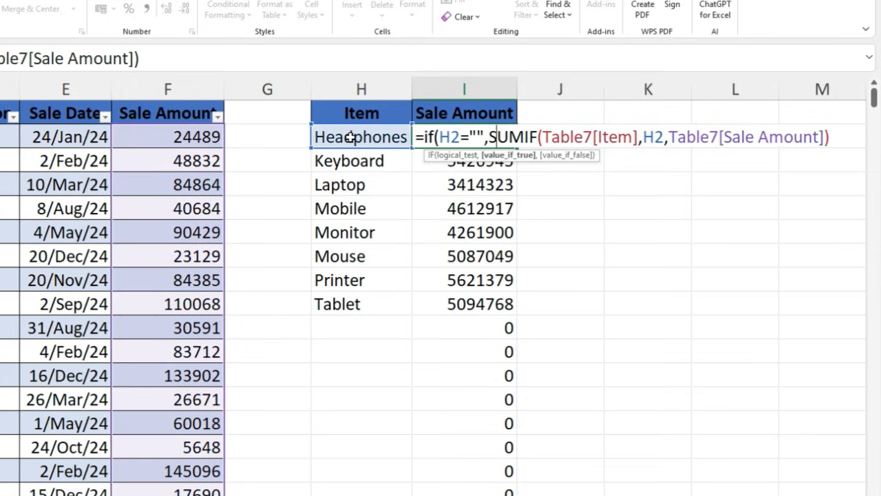
text("")
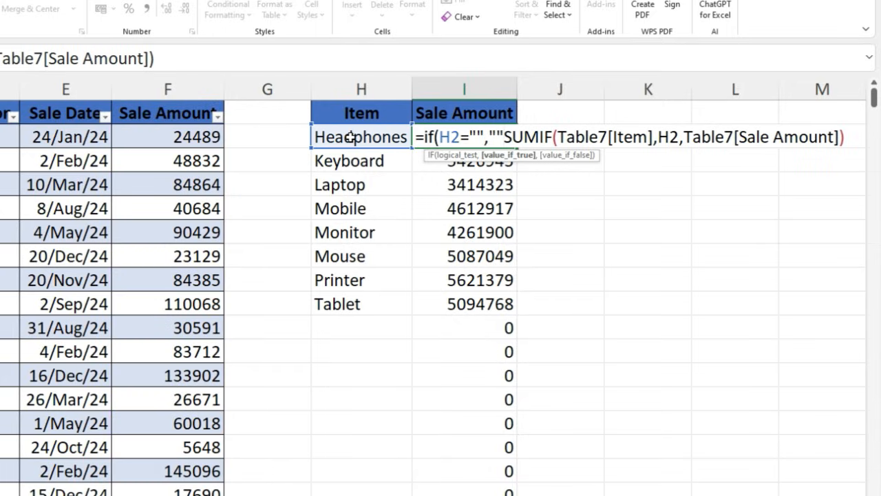
text(,)
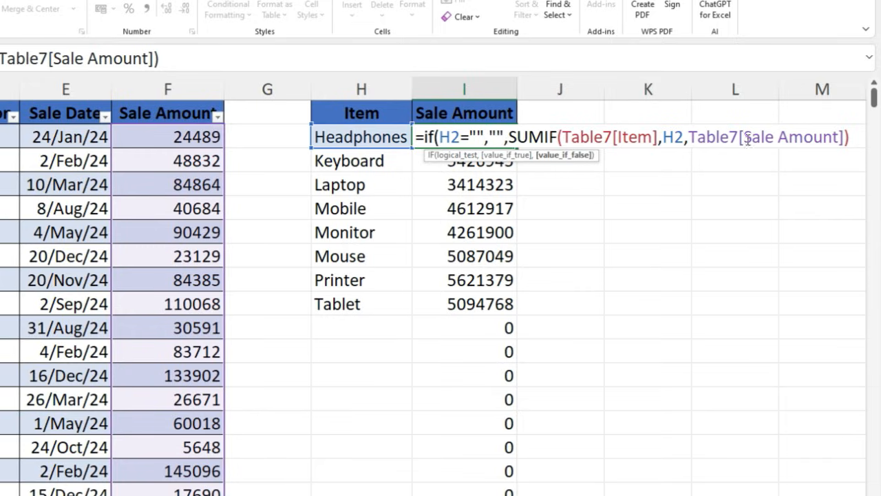
click(859, 137)
text())
key(Return)
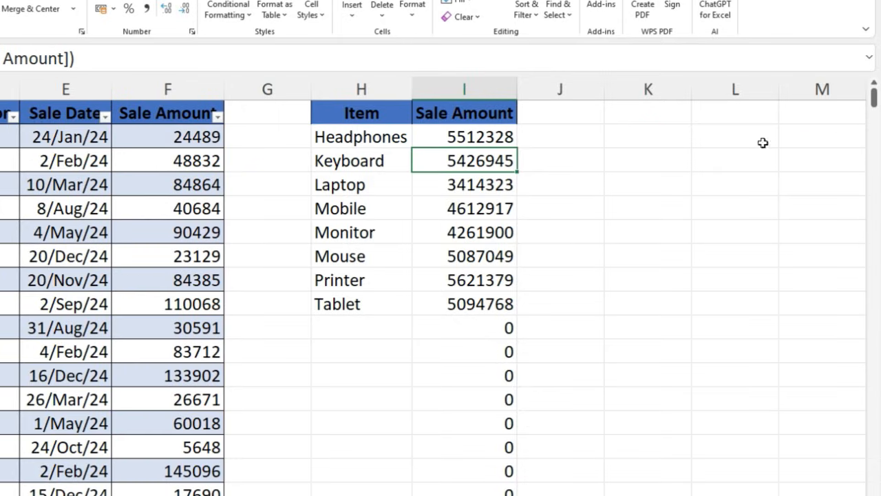
Fill the IF and SUMIF formula from I2 down column I well past the last listed item
click(515, 136)
drag(517, 143, 539, 495)
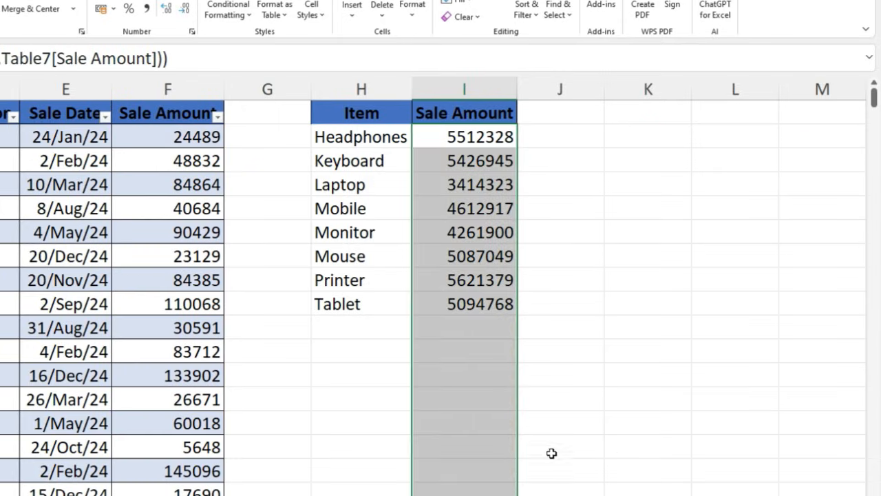
click(355, 320)
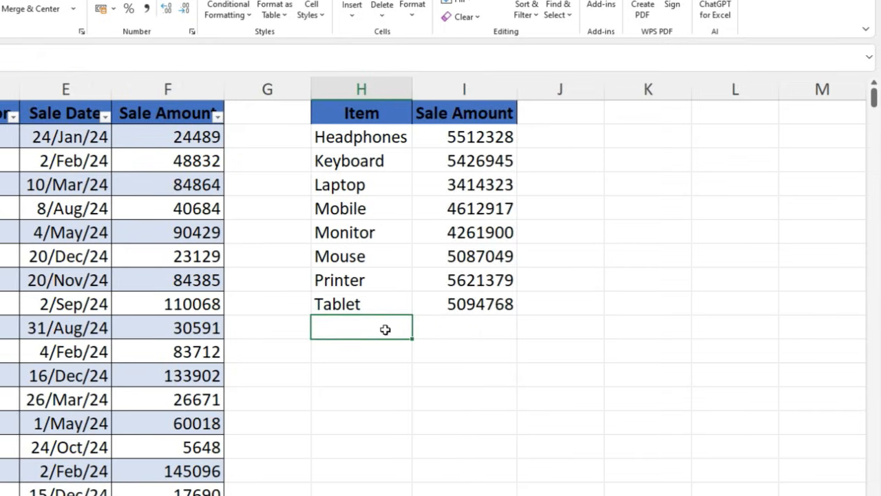
click(461, 334)
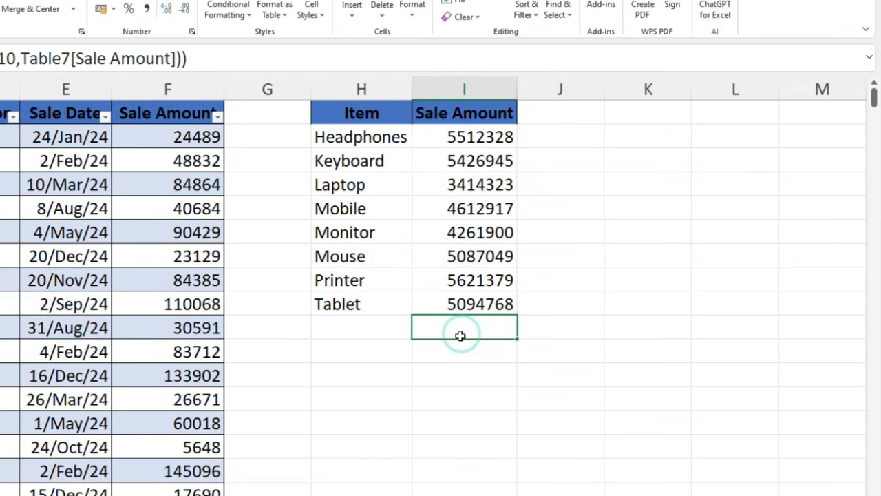
Append a copy of the last sales record in row 502 of the table and change its item to Glass
click(3, 185)
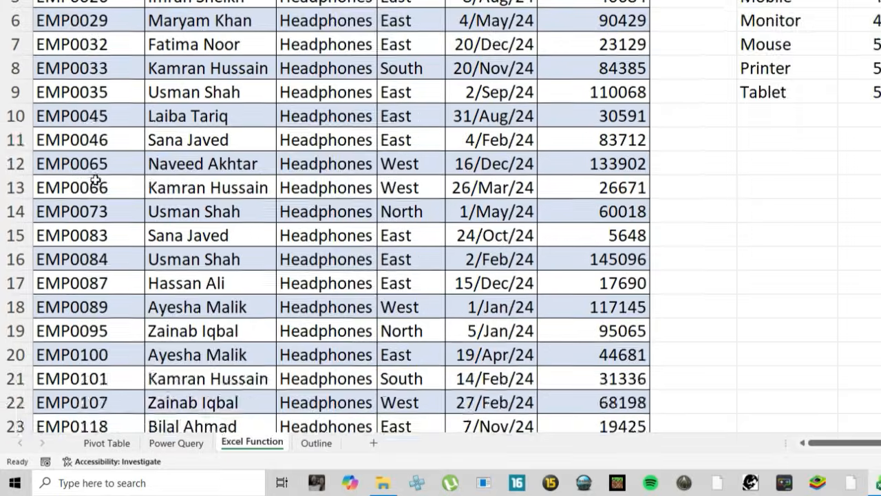
key(ctrl+Down)
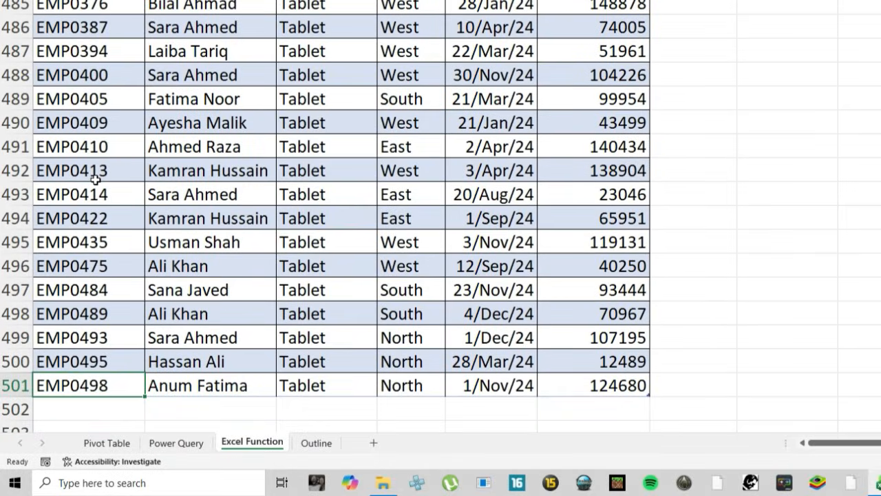
key(Down)
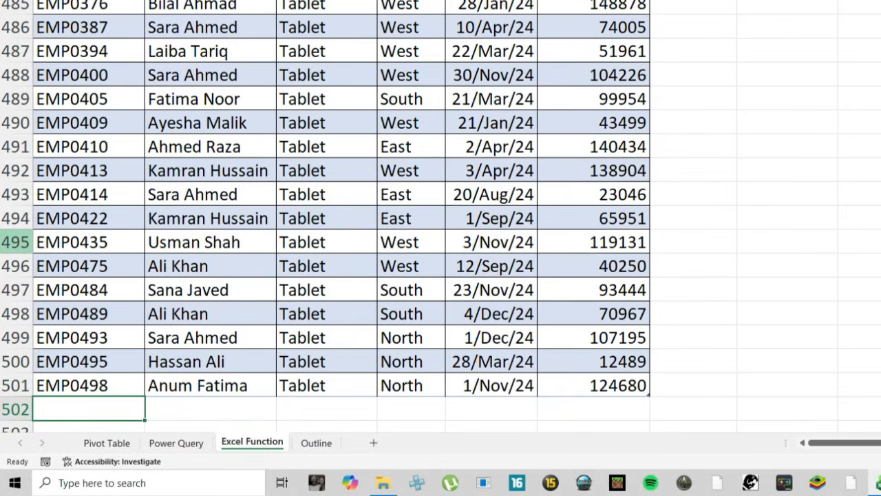
click(307, 412)
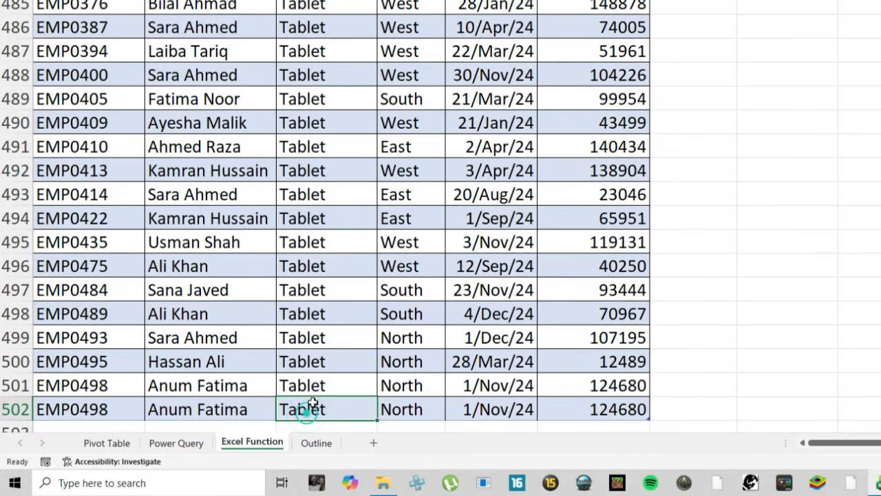
text(Glass)
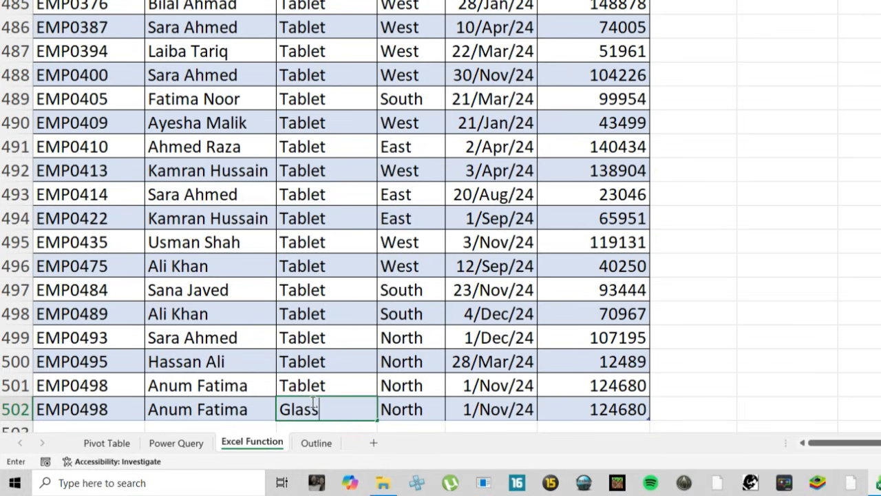
key(Return)
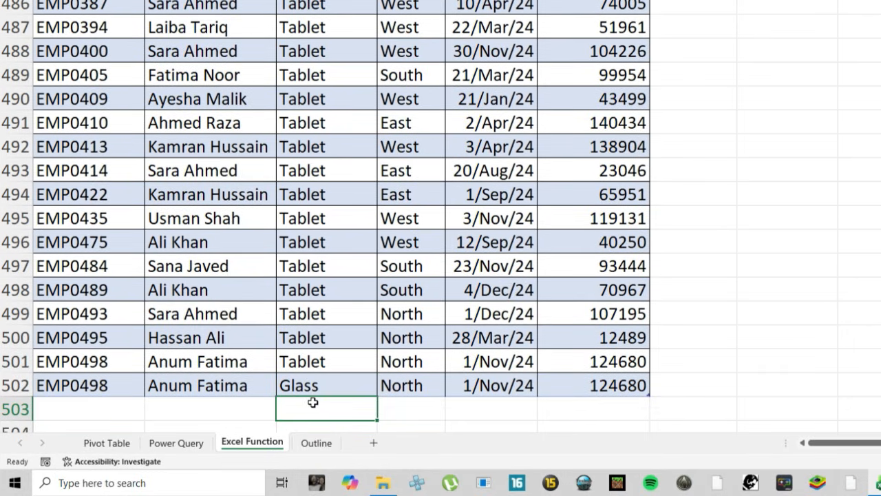
Return to the top of the sheet and check the report for the Glass item and its sale amount
scroll(312, 403, up, 1)
key(ctrl+Up)
key(ctrl+Up)
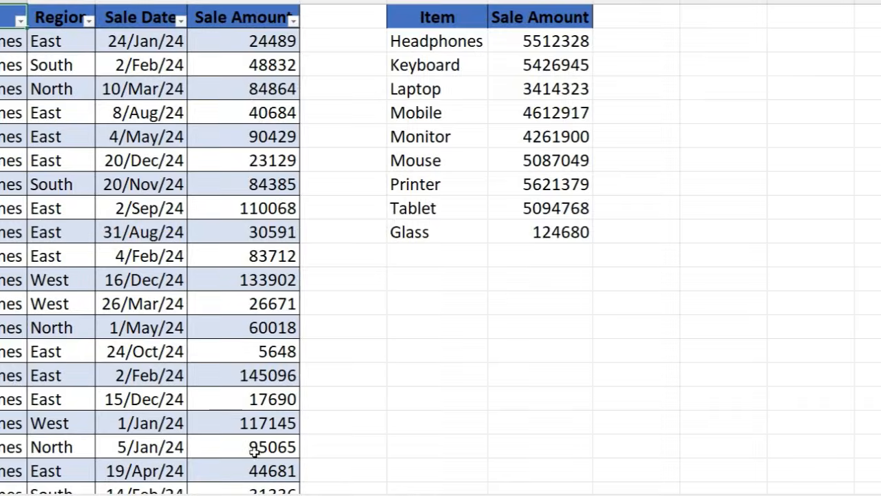
click(416, 234)
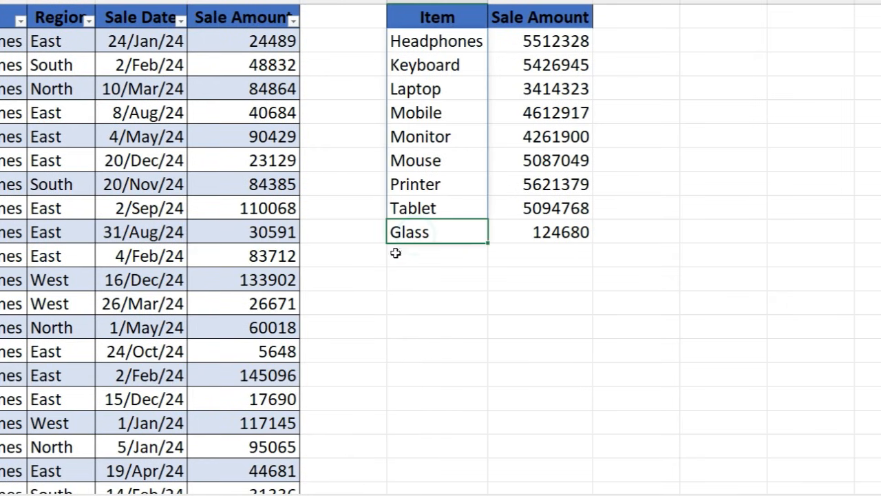
click(567, 238)
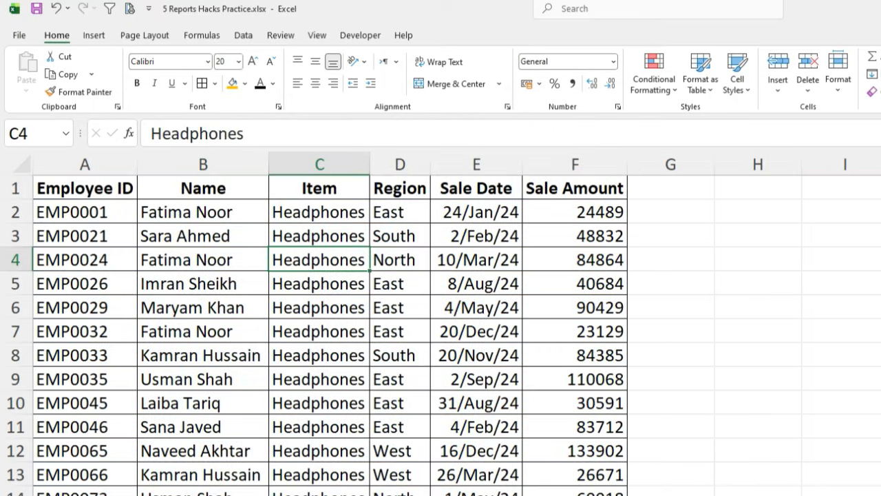
click(198, 261)
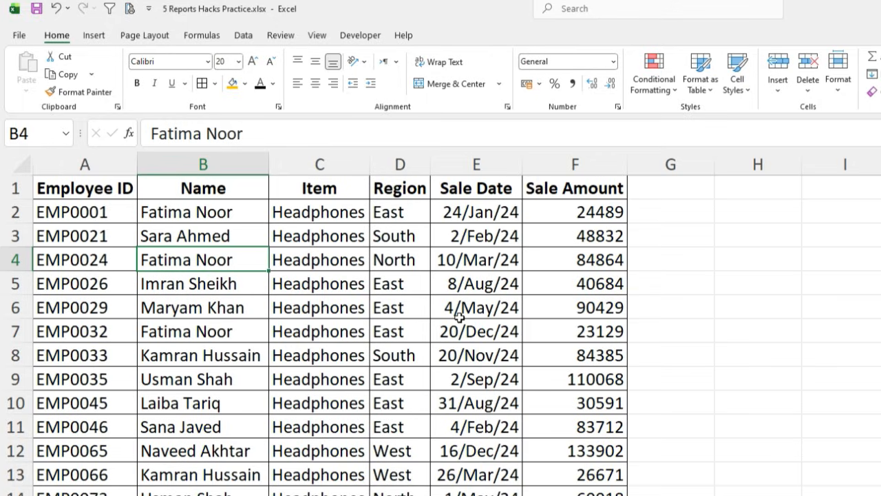
drag(334, 211, 344, 390)
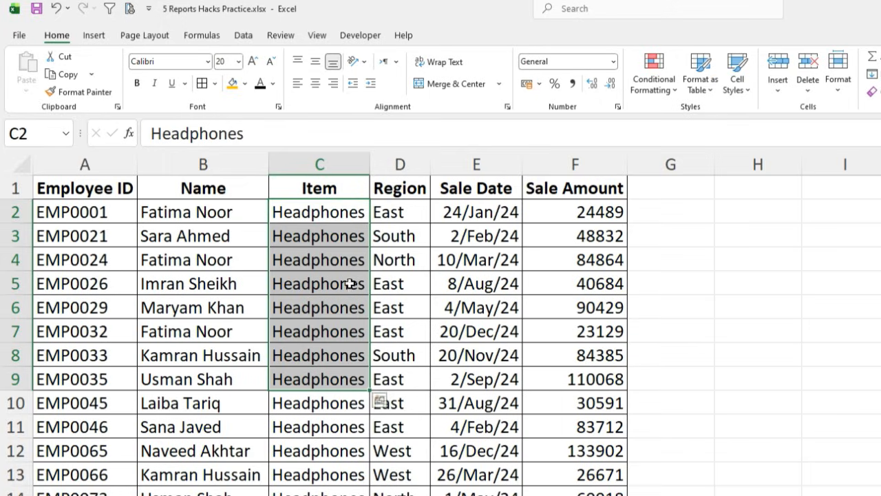
click(352, 261)
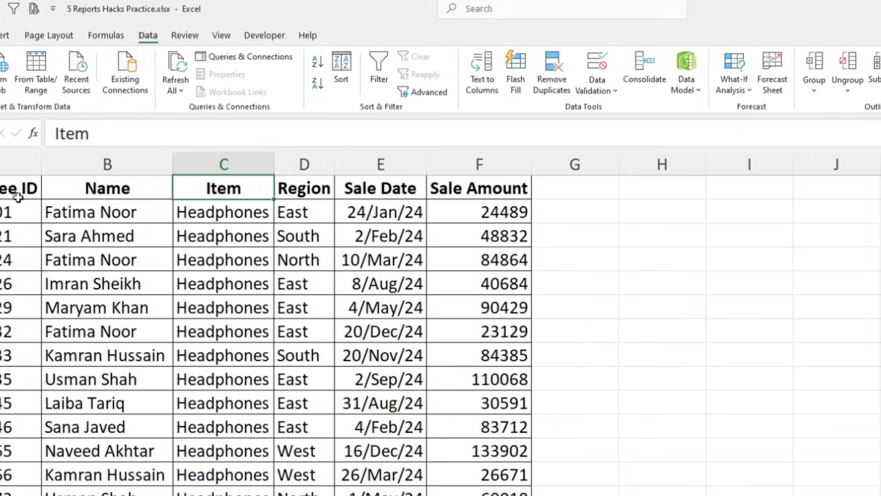
Select the whole plain sales range and sort it by Item on cell values, A to Z, with headers recognised
key(ctrl+Left)
key(ctrl+shift+End)
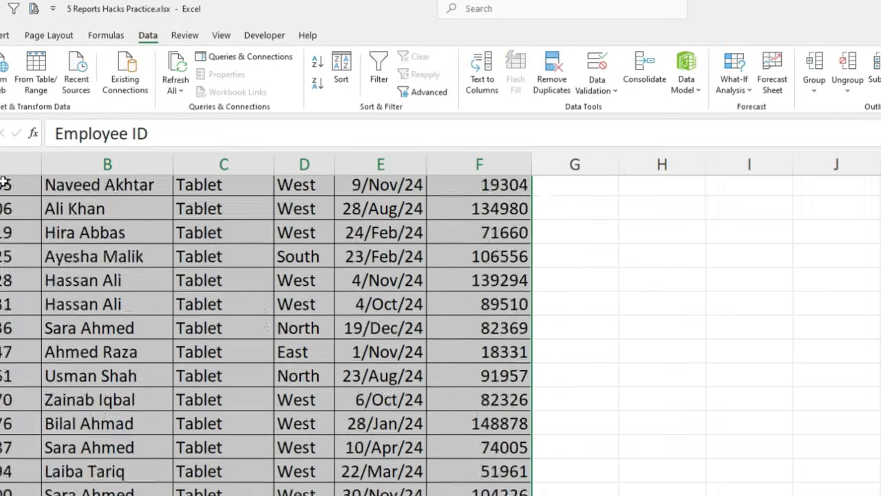
click(343, 80)
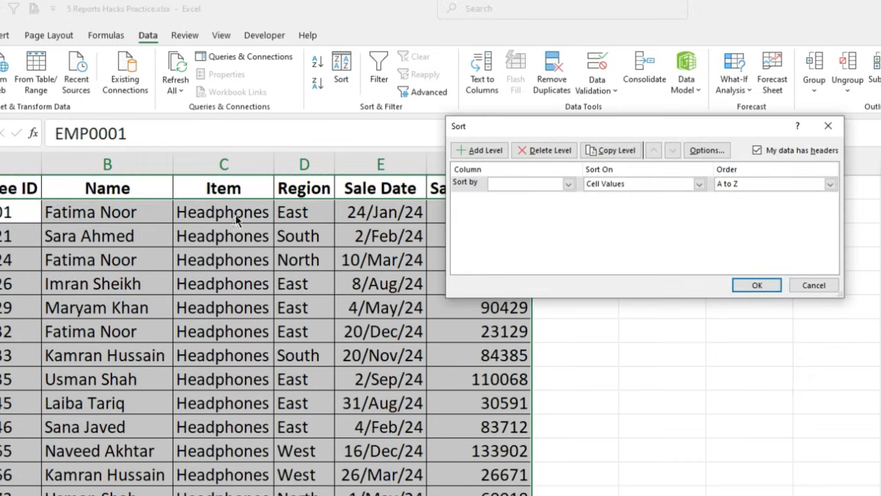
click(568, 184)
click(519, 216)
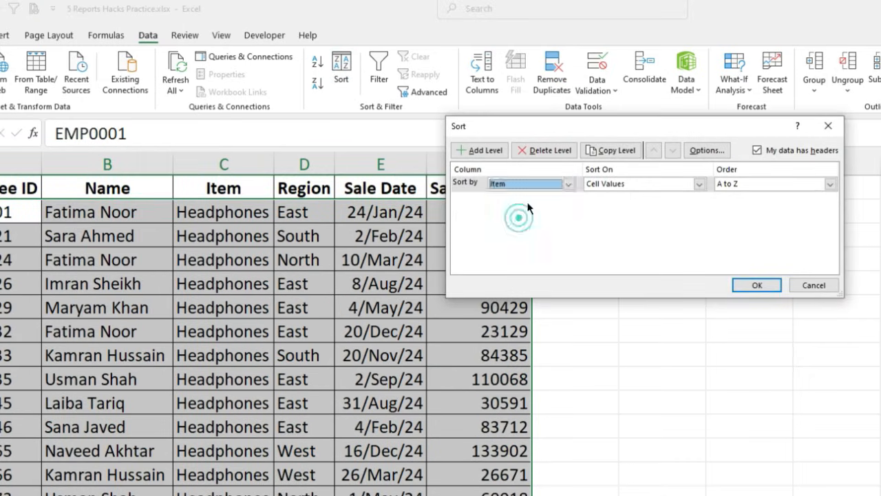
click(757, 285)
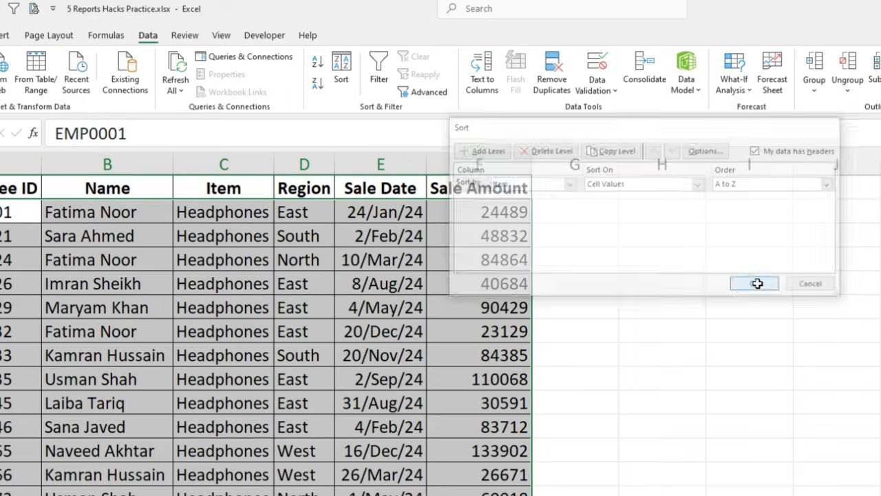
Select the whole sorted sales range and add Sum subtotals of Sale Amount at each change in Item
click(242, 196)
scroll(256, 482, down, 1)
scroll(256, 482, up, 1)
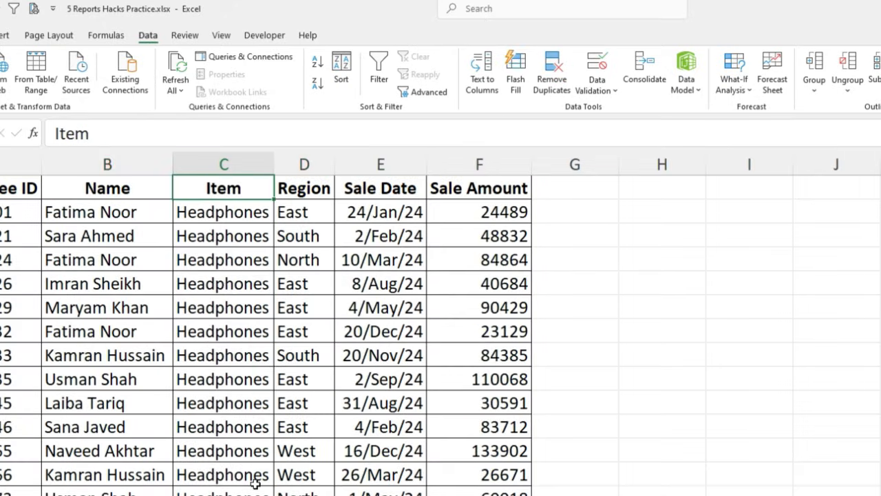
key(ctrl+a)
scroll(256, 484, down, 10)
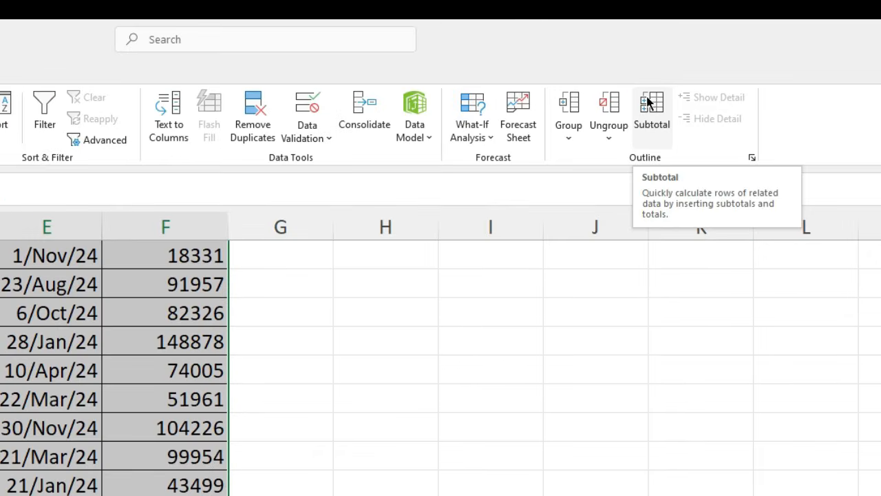
click(654, 103)
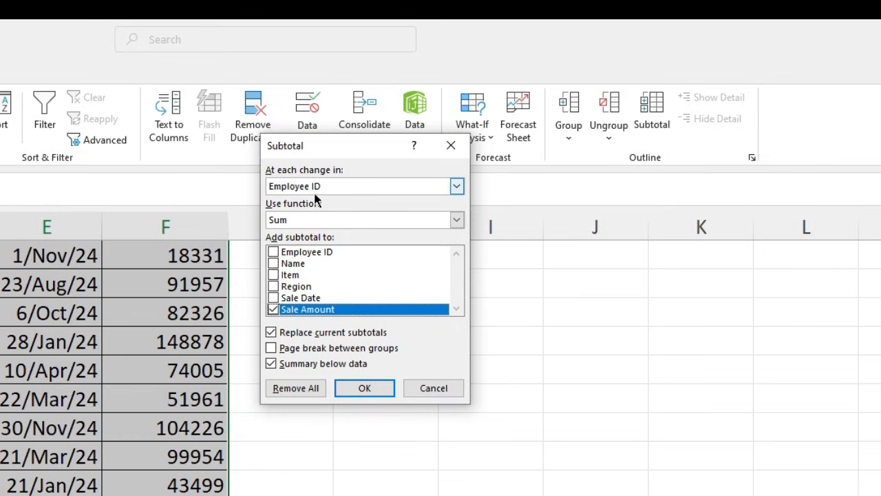
click(457, 186)
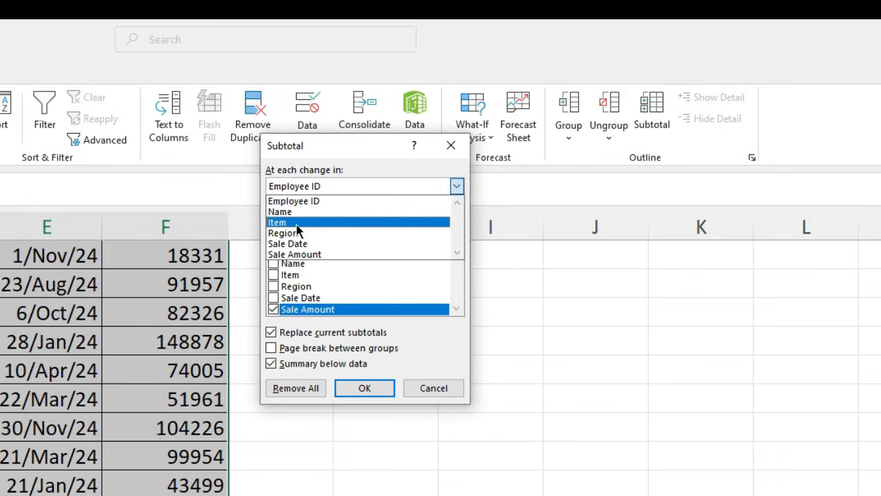
click(278, 225)
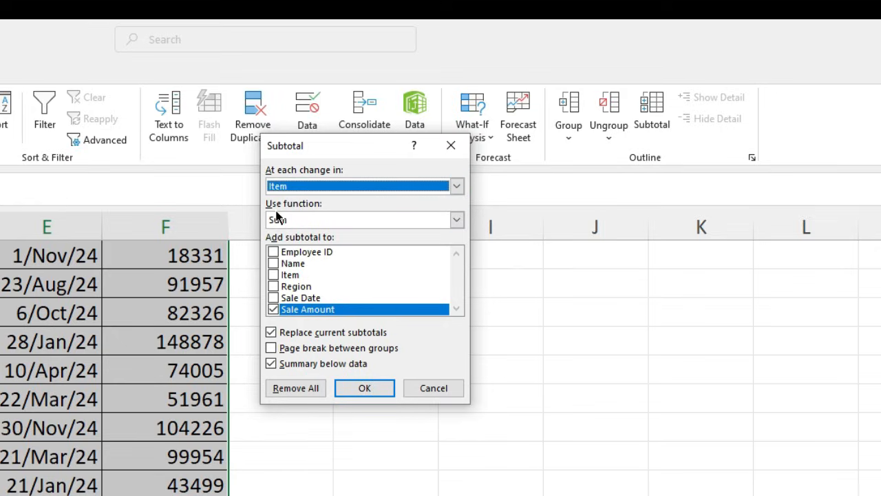
click(456, 219)
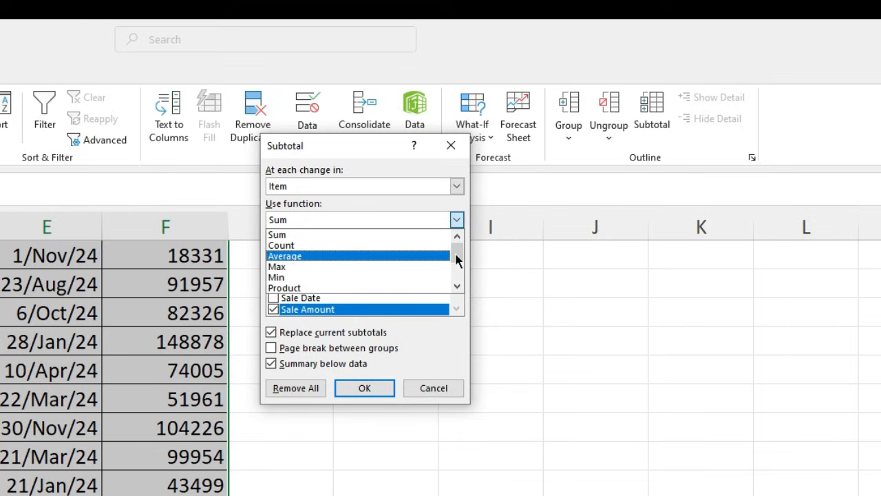
click(329, 236)
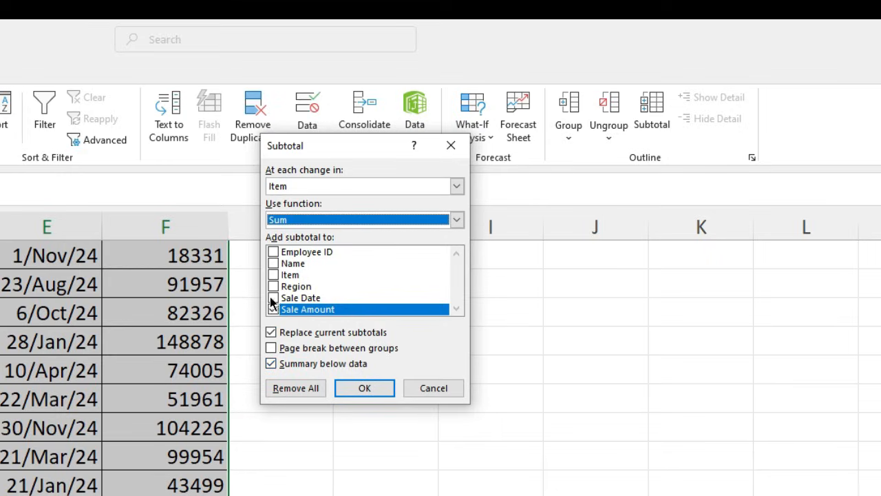
click(381, 398)
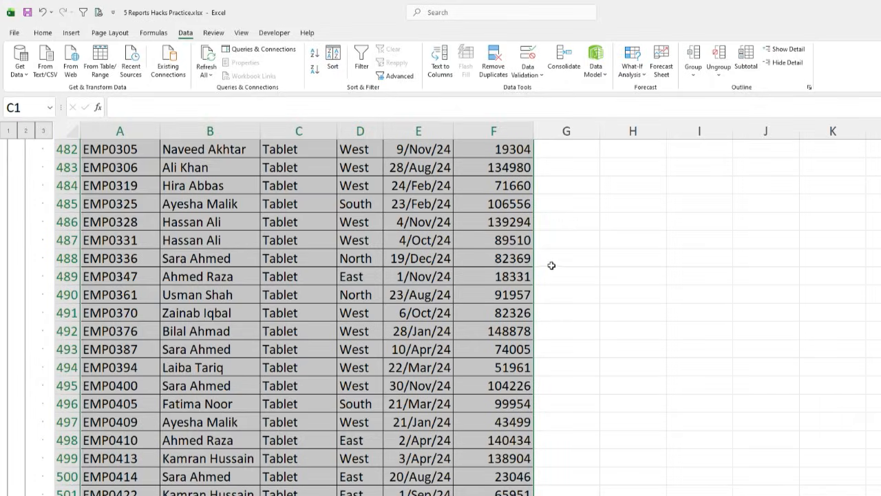
Switch the outline between grand total only and full detail, and return to the Sale Amount header in row 1
click(539, 253)
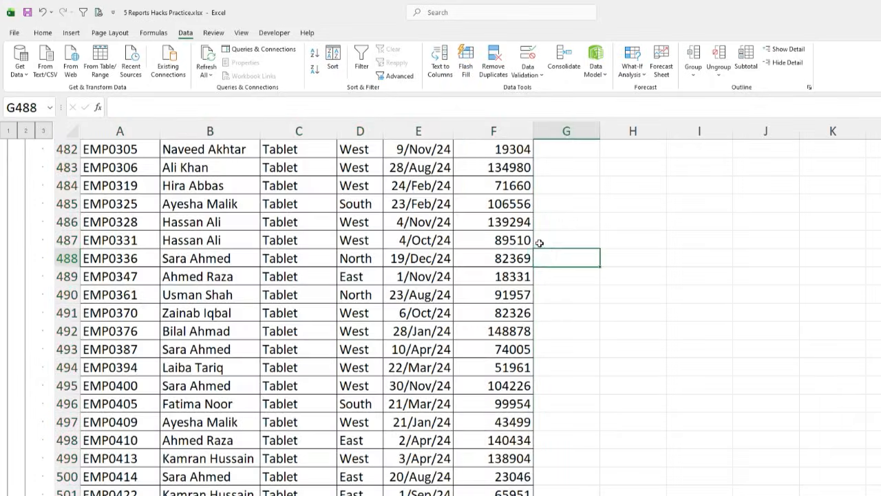
scroll(283, 213, up, 5)
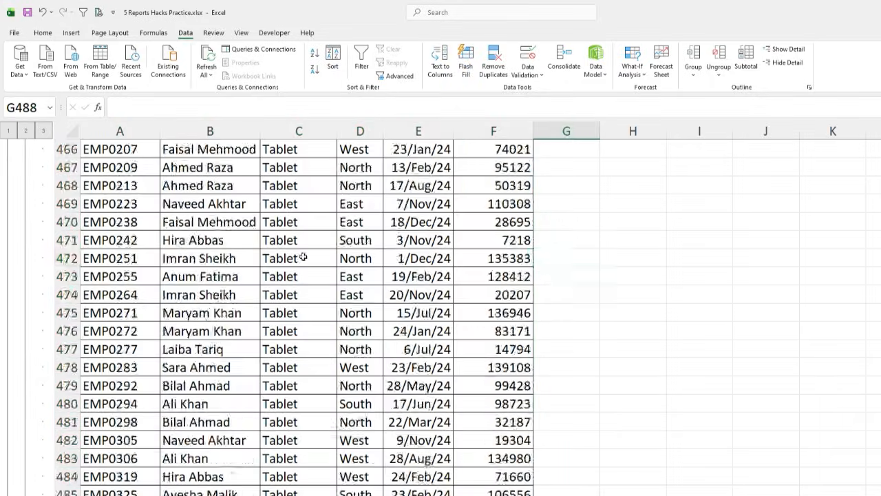
click(8, 130)
click(41, 131)
click(279, 180)
scroll(296, 220, up, 16)
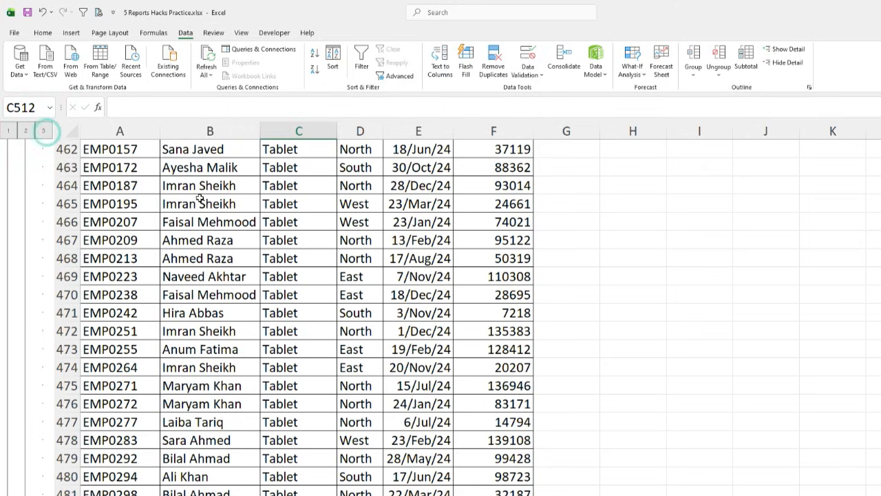
scroll(397, 240, up, 11)
click(437, 218)
click(437, 218)
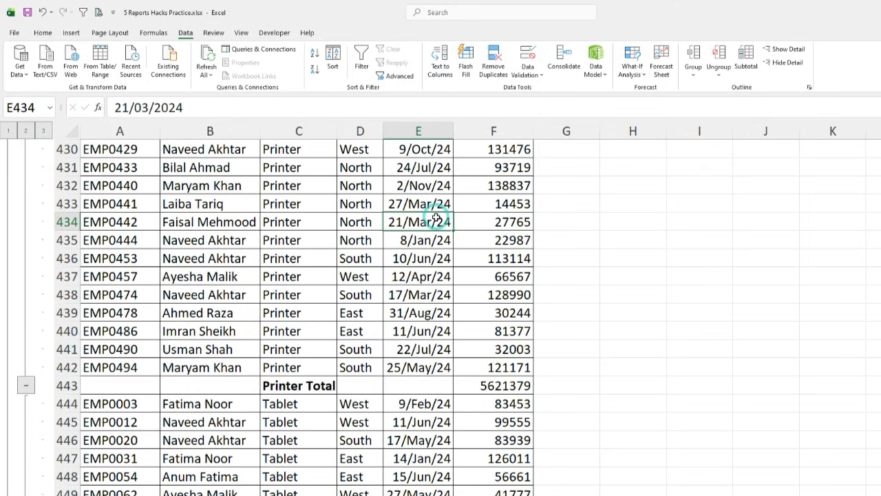
click(488, 228)
key(ctrl+Up)
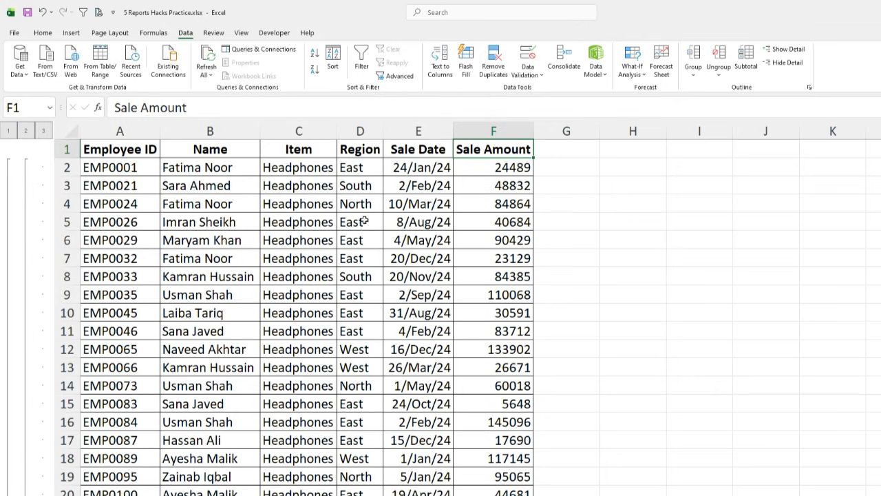
Select the Headphones Total row from Item to Sale Amount and look through the Keyboard records below it
drag(333, 175, 513, 350)
scroll(331, 410, down, 7)
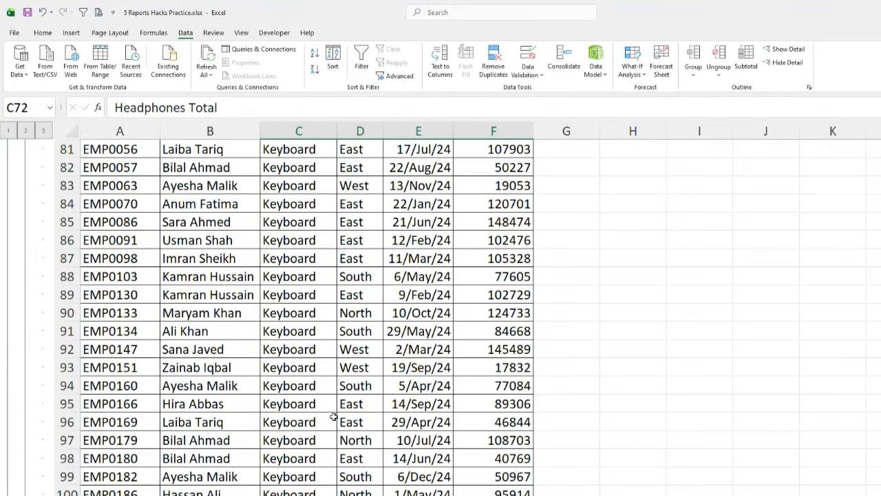
scroll(207, 369, up, 12)
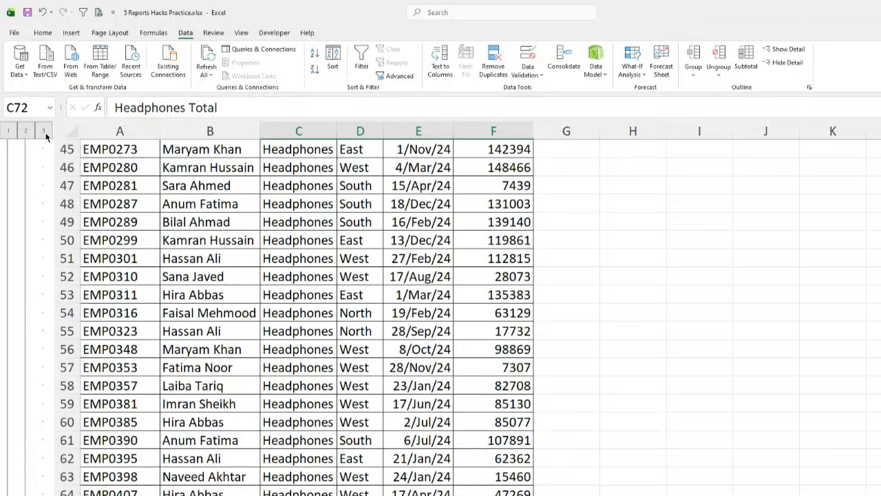
Collapse the outline to the grand total, expand it to the item totals, and select their Sale Amount values
click(9, 131)
scroll(200, 245, up, 1)
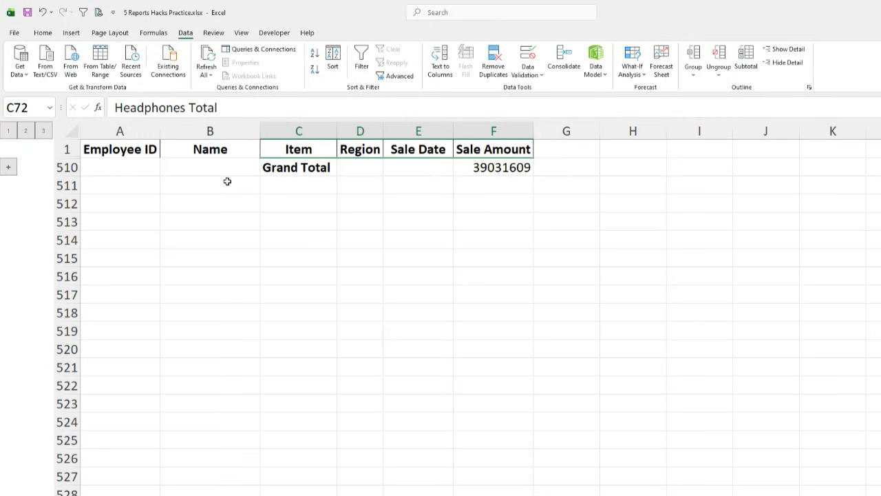
click(26, 131)
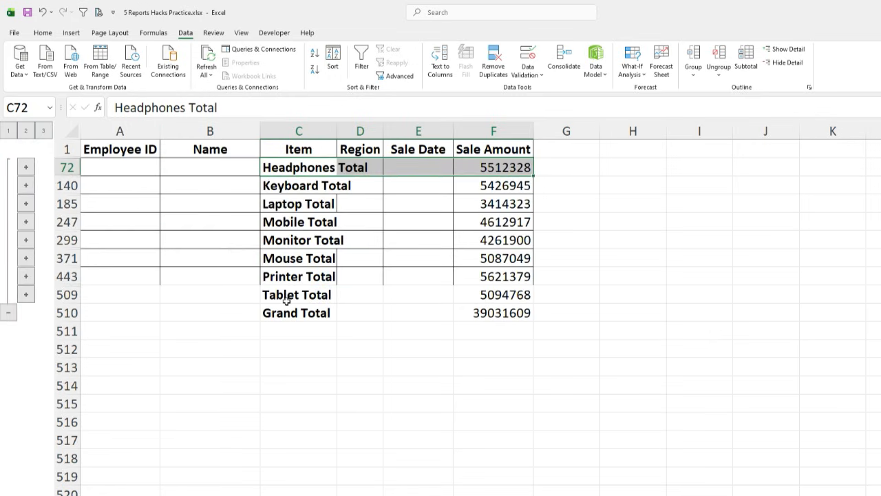
drag(509, 172, 507, 313)
Expand the outline to all detail rows and review the Headphones records down to their total row
click(44, 131)
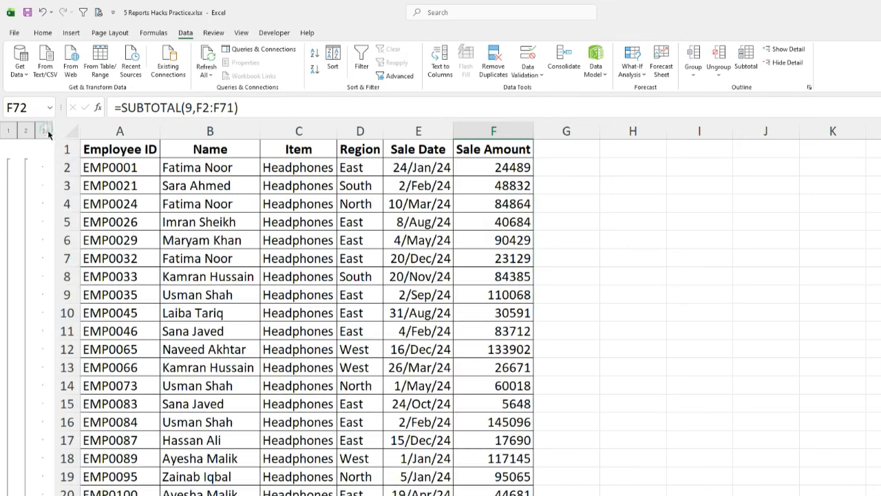
drag(288, 167, 322, 372)
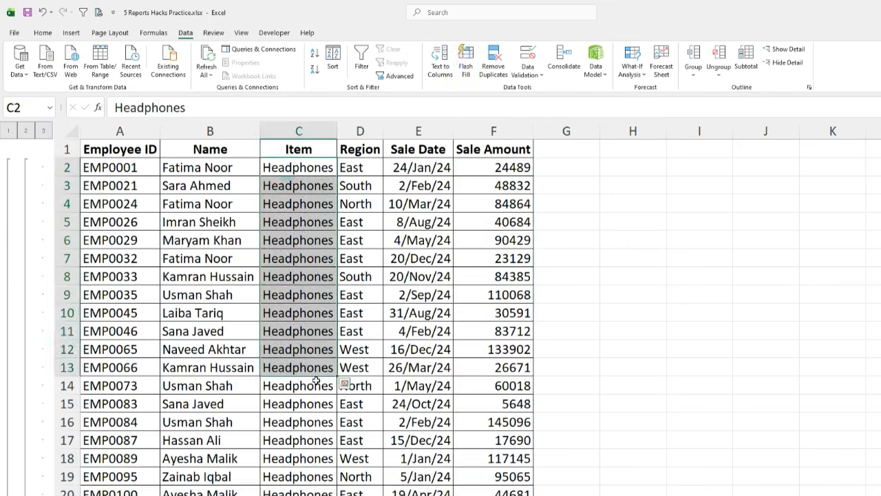
scroll(324, 381, down, 16)
scroll(324, 385, down, 4)
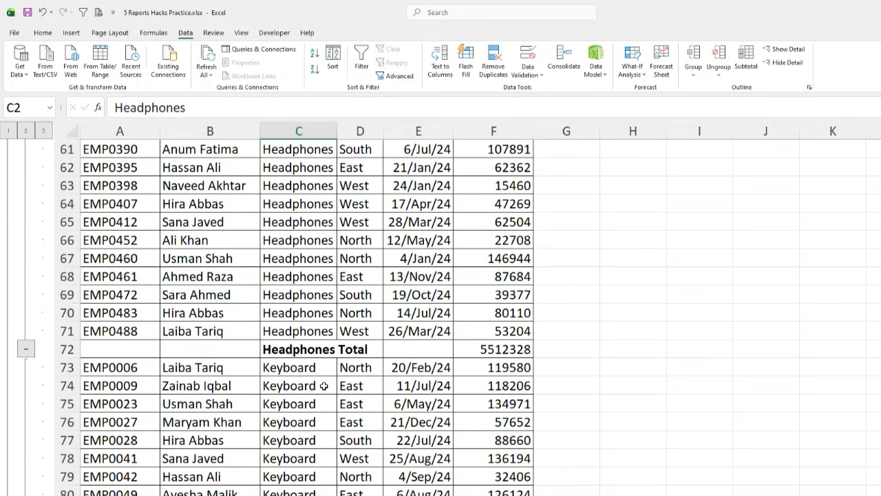
drag(305, 352, 558, 344)
click(561, 336)
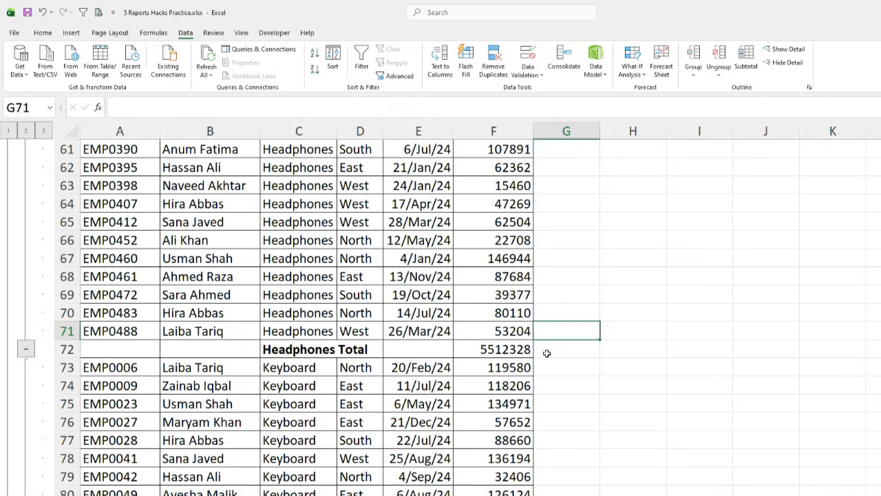
Inspect the cells of the Headphones Total row, ending on the subtotal formula in its Sale Amount cell
click(213, 350)
click(291, 351)
click(358, 350)
click(493, 351)
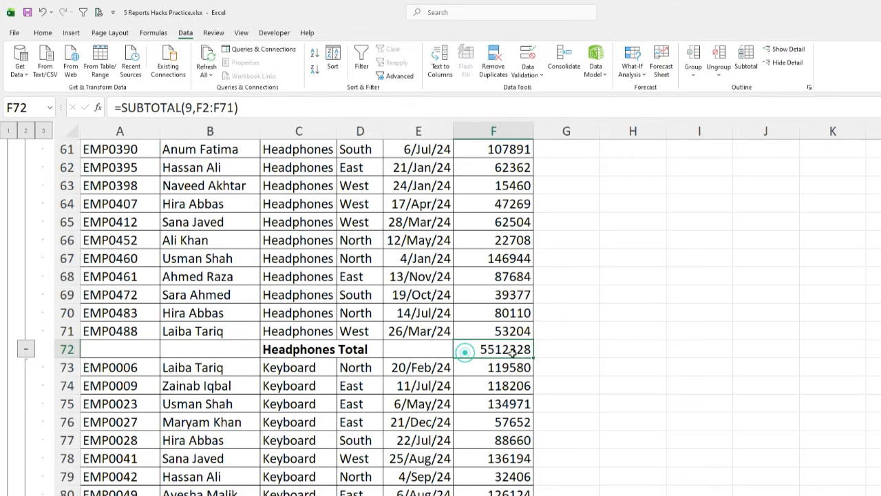